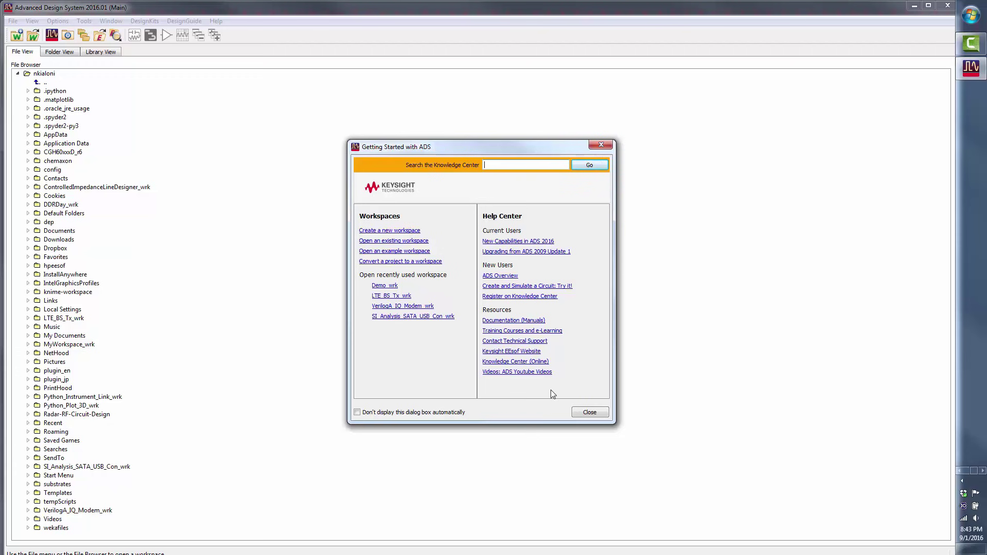
# Close the Getting Started with ADS window, leaving the home-folder file browser.
pyautogui.click(586, 414)
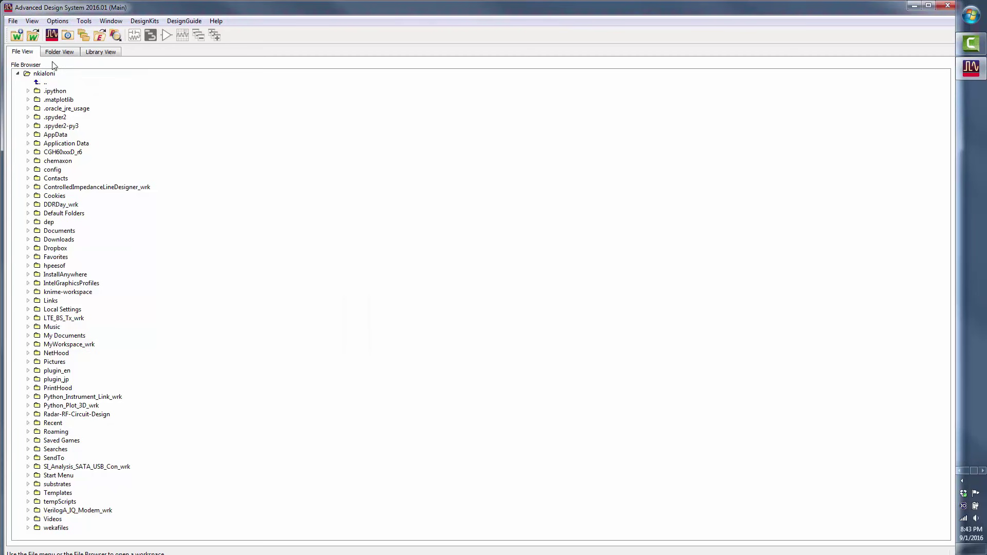
# Create workspace Demo_wrk with library Demo_lib, DSP excluded, using Standard ADS Layers 0.0001 mil.
pyautogui.click(14, 35)
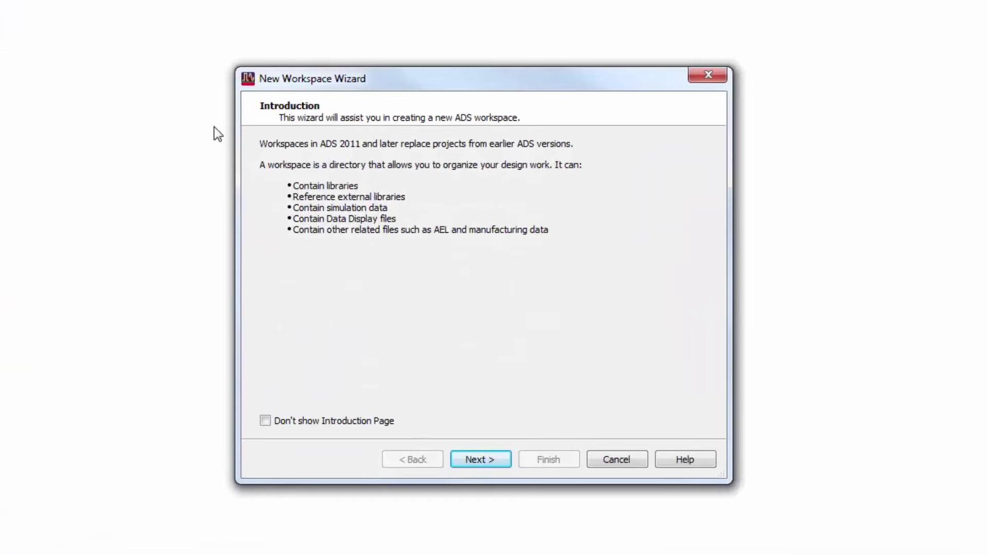
pyautogui.click(495, 459)
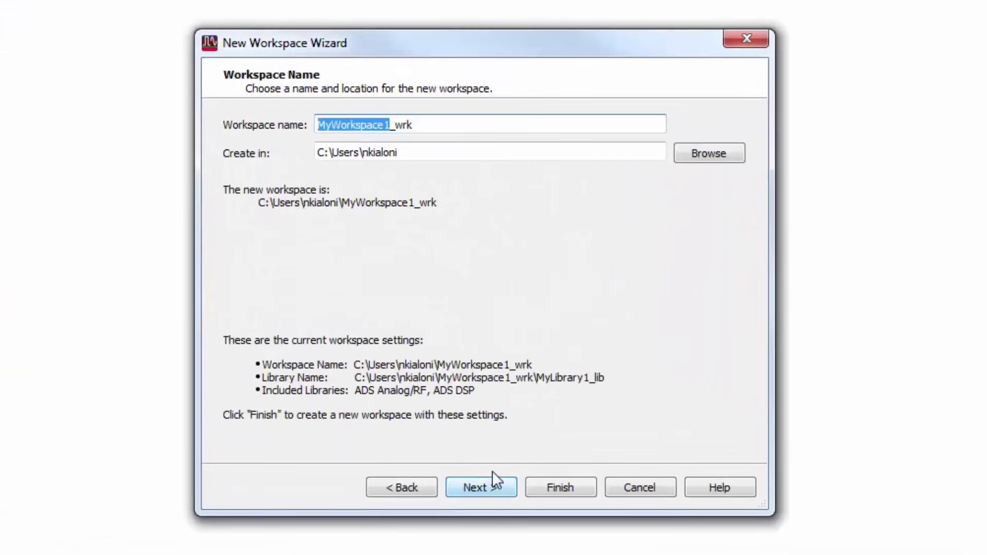
pyautogui.write('Dem')
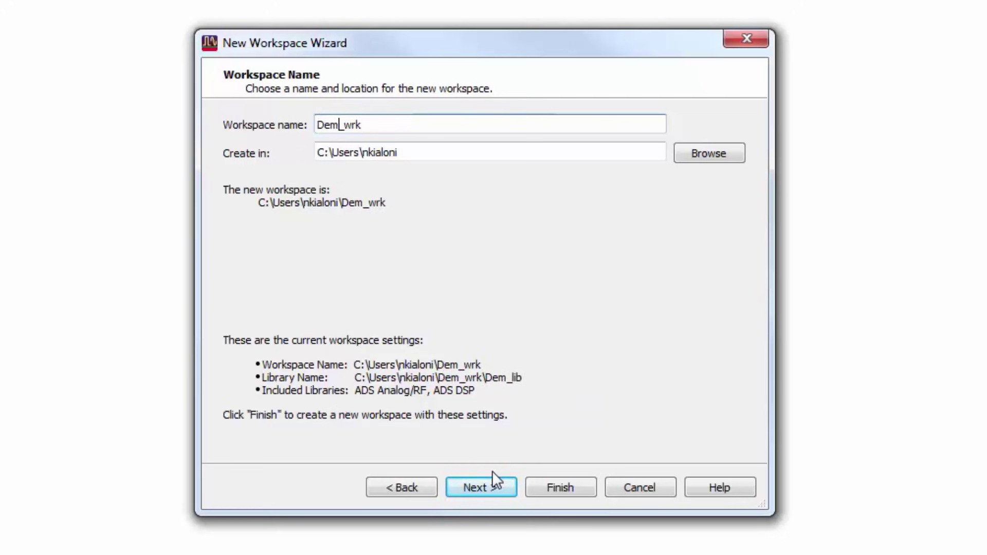
pyautogui.write('o')
pyautogui.click(481, 488)
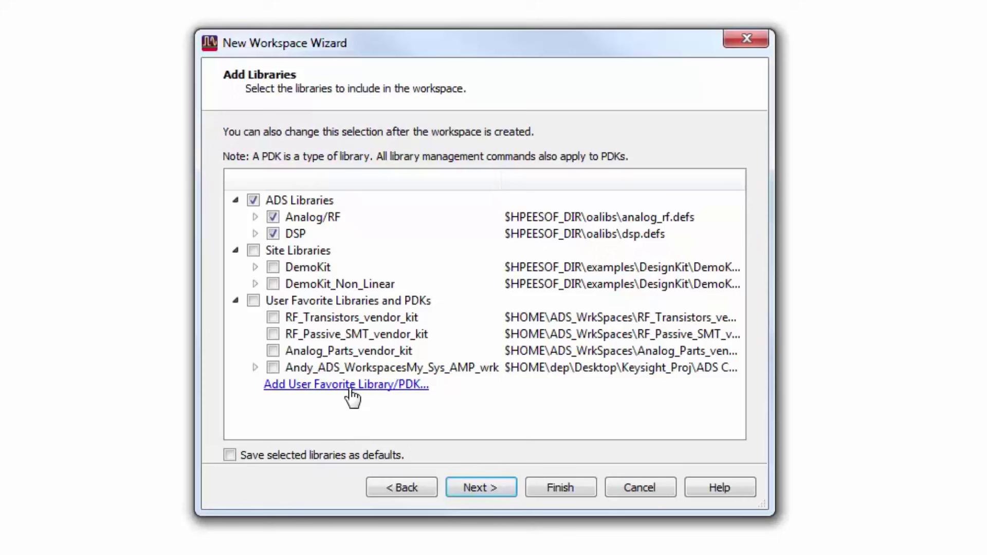
pyautogui.click(272, 234)
pyautogui.click(463, 482)
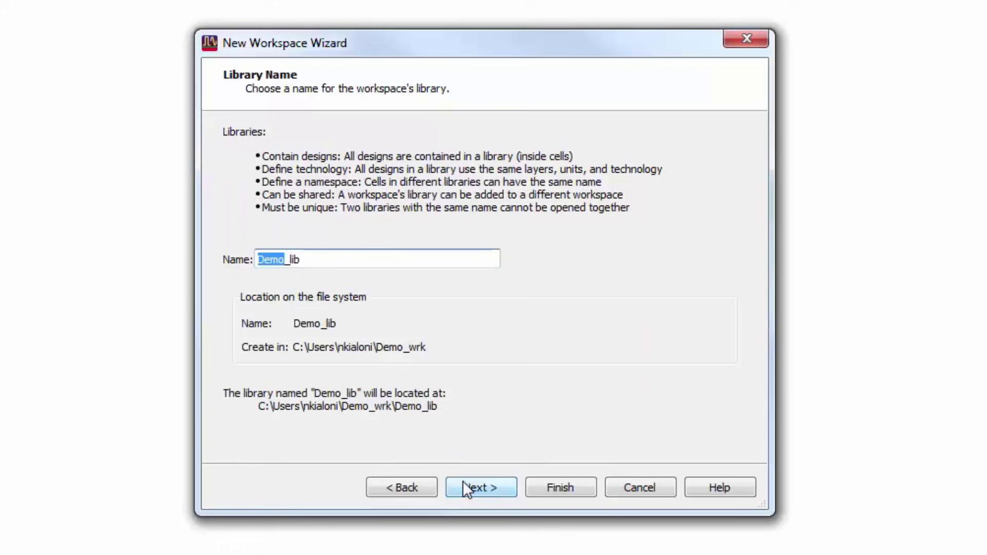
pyautogui.click(467, 488)
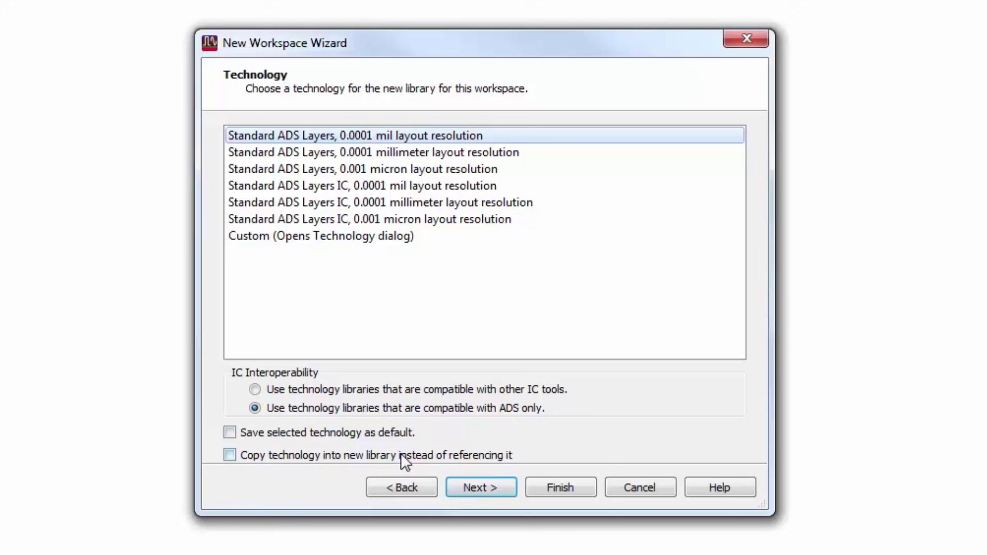
pyautogui.click(468, 487)
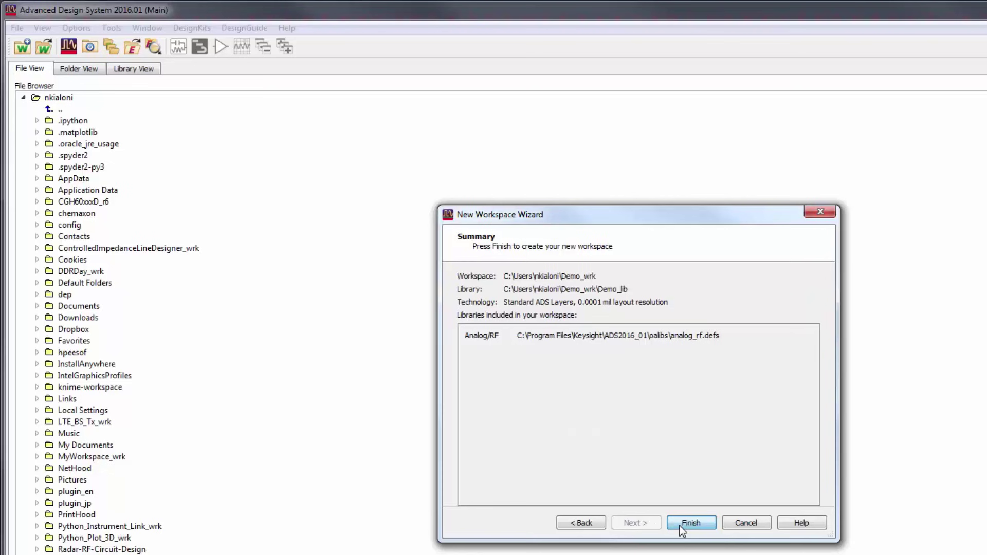
pyautogui.click(691, 523)
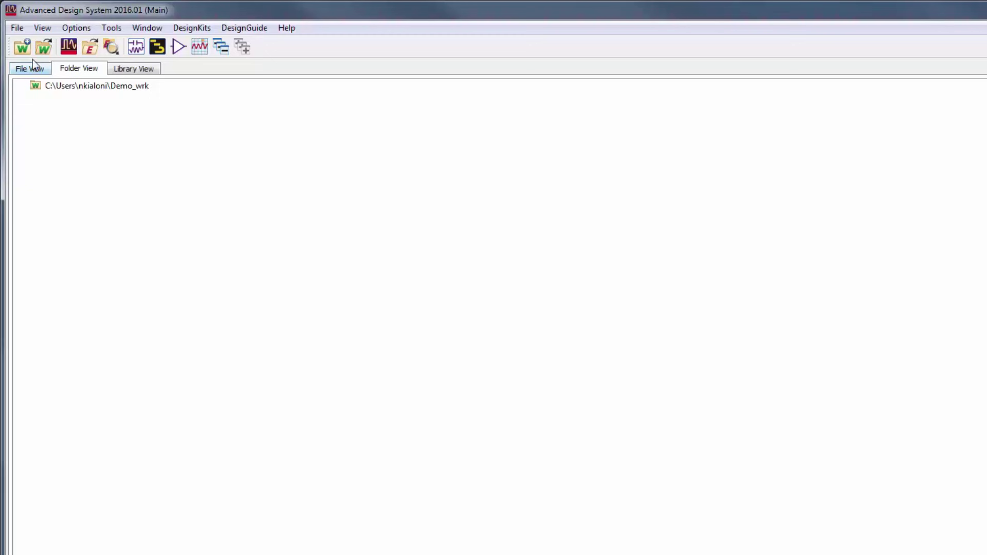
# Create and open schematic cell LPF in Demo_lib with the Schematic Wizard disabled.
pyautogui.click(23, 30)
pyautogui.moveTo(30, 43)
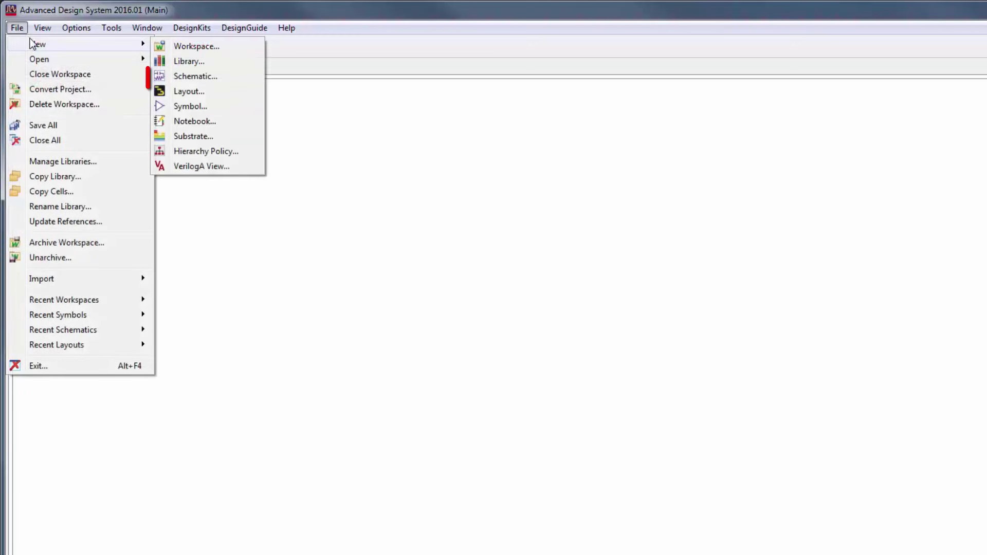
pyautogui.click(191, 76)
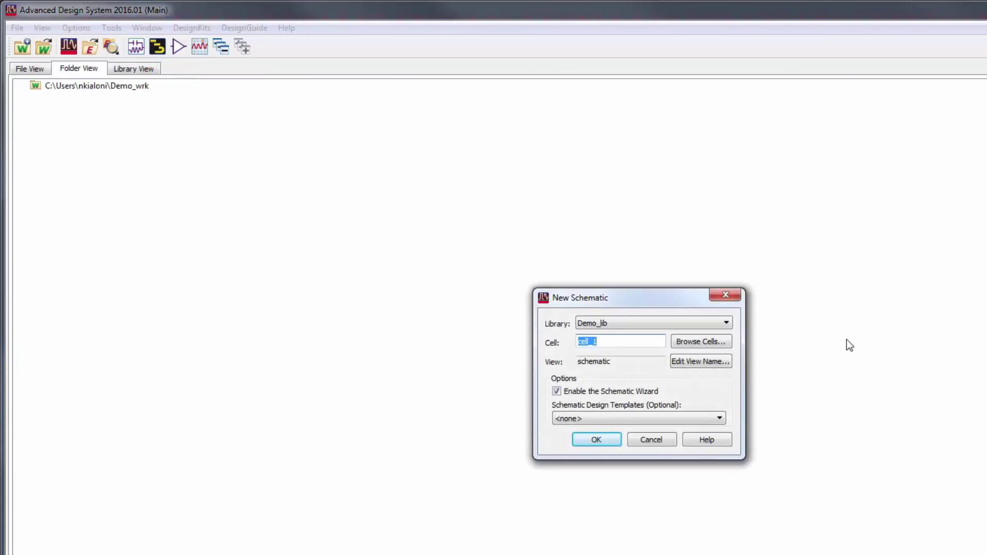
pyautogui.click(556, 391)
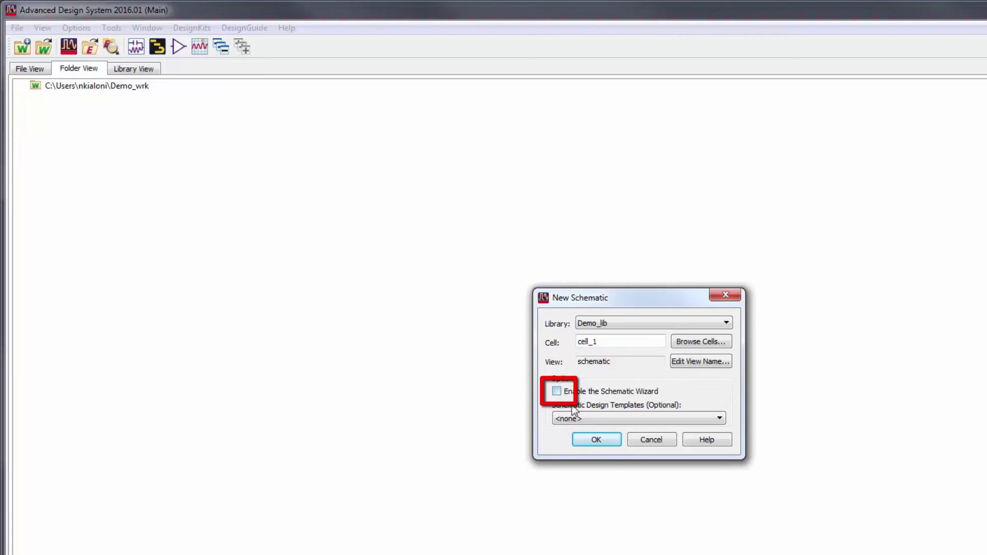
pyautogui.doubleClick(615, 340)
pyautogui.write('LPF')
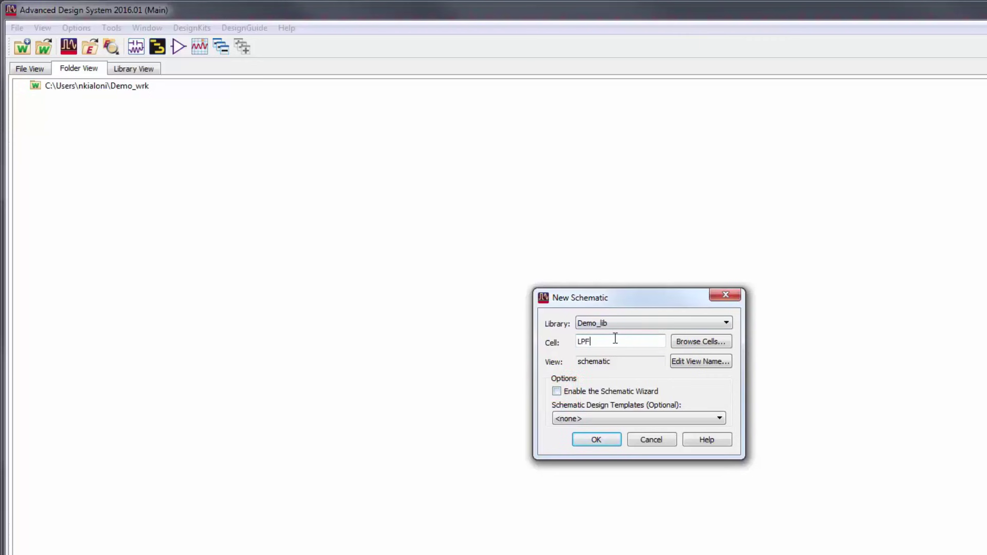
pyautogui.press('Return')
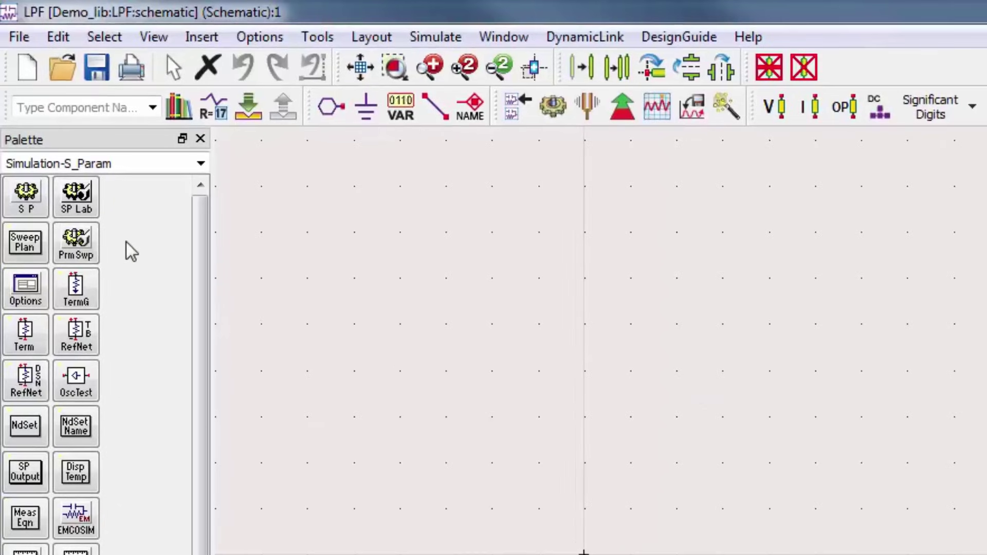
# Switch to the Lumped-Components palette and place a 1.0 nH inductor L1.
pyautogui.click(200, 163)
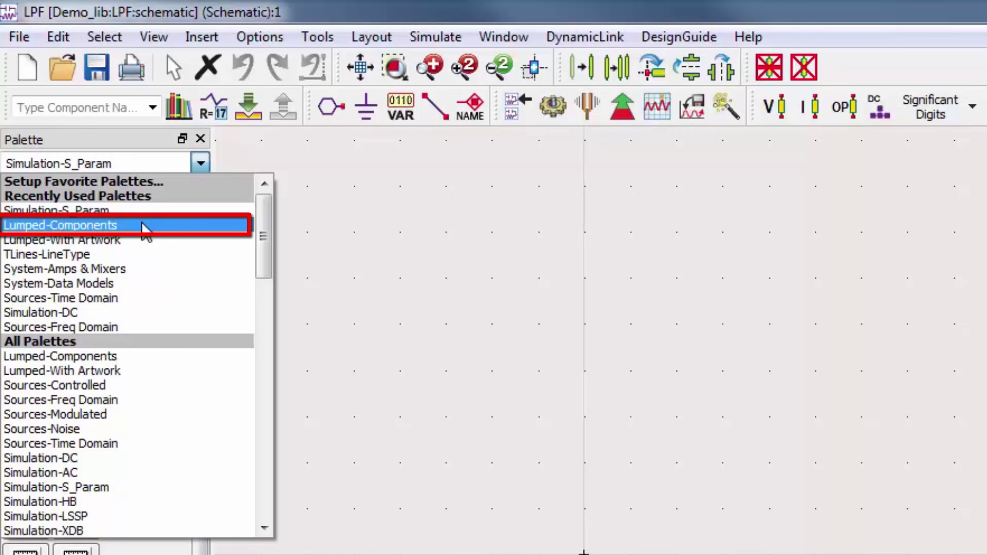
pyautogui.click(143, 225)
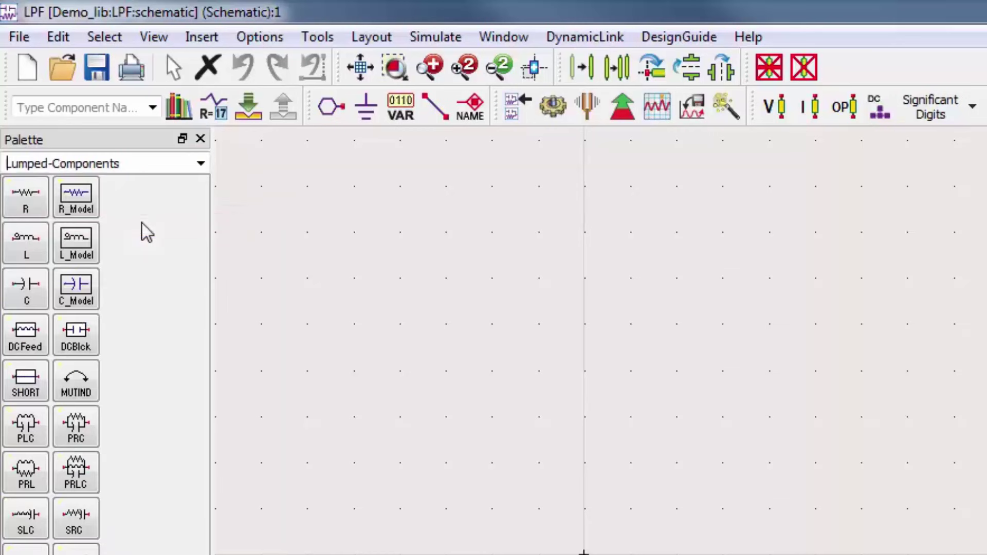
pyautogui.click(28, 252)
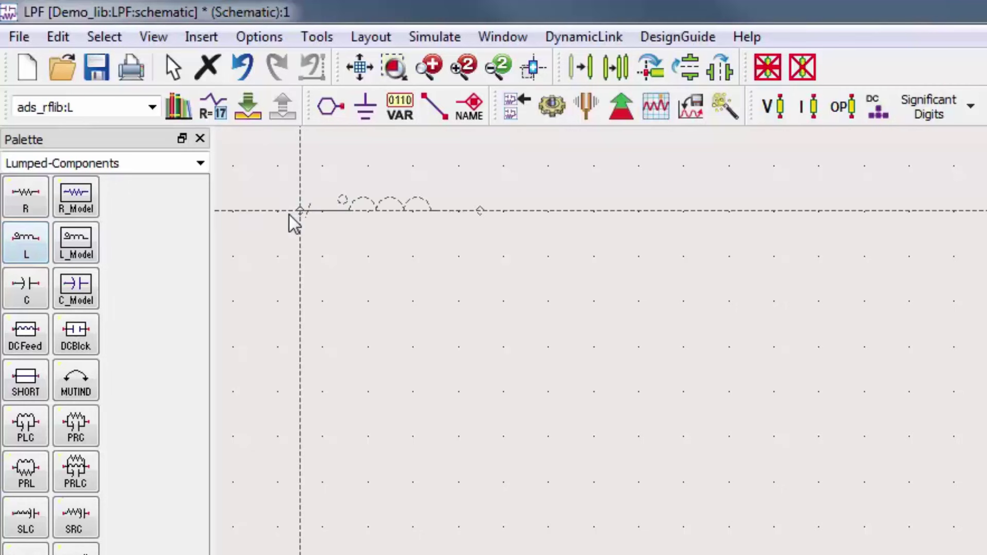
pyautogui.click(456, 211)
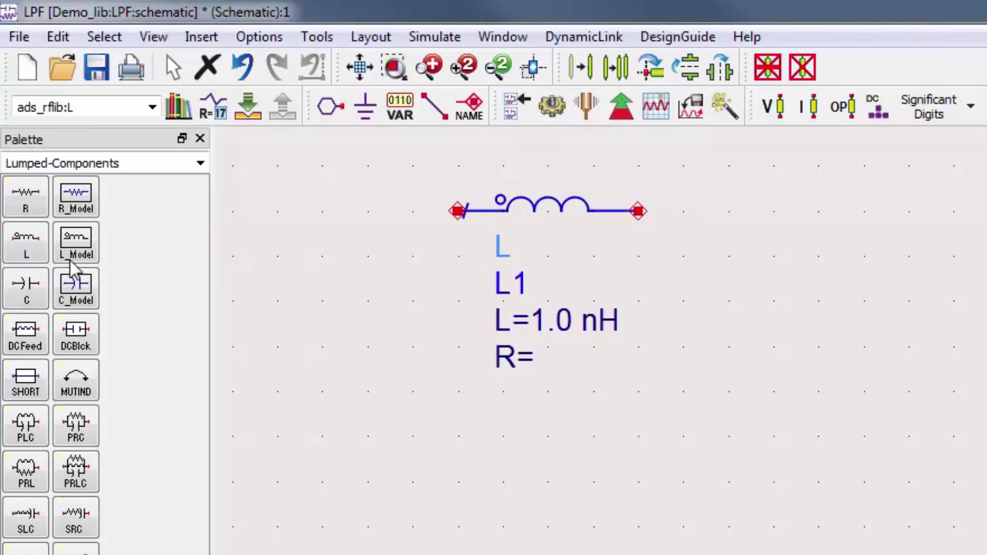
# Place three 50 Ohm resistors R1, R2 and R3 in a row below the inductor.
pyautogui.click(29, 205)
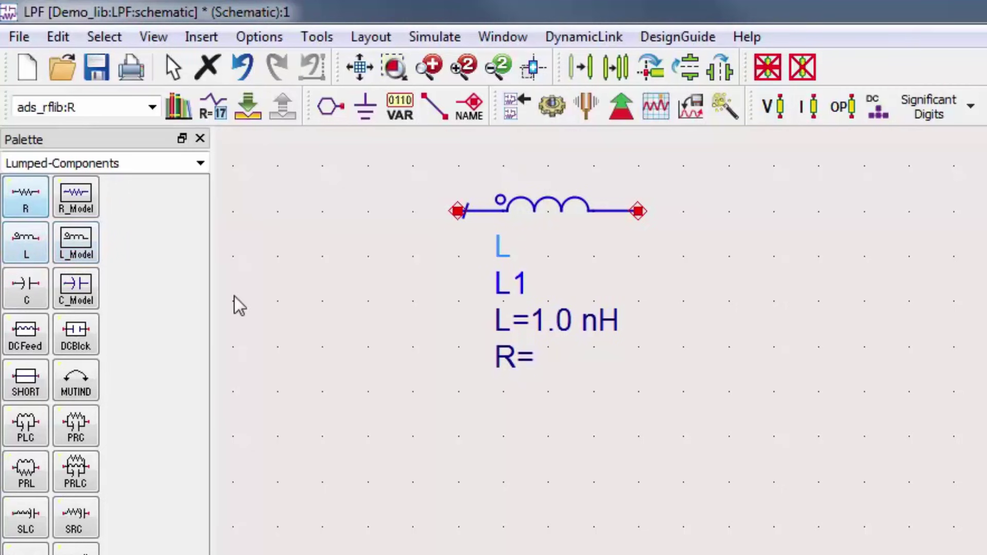
pyautogui.click(261, 408)
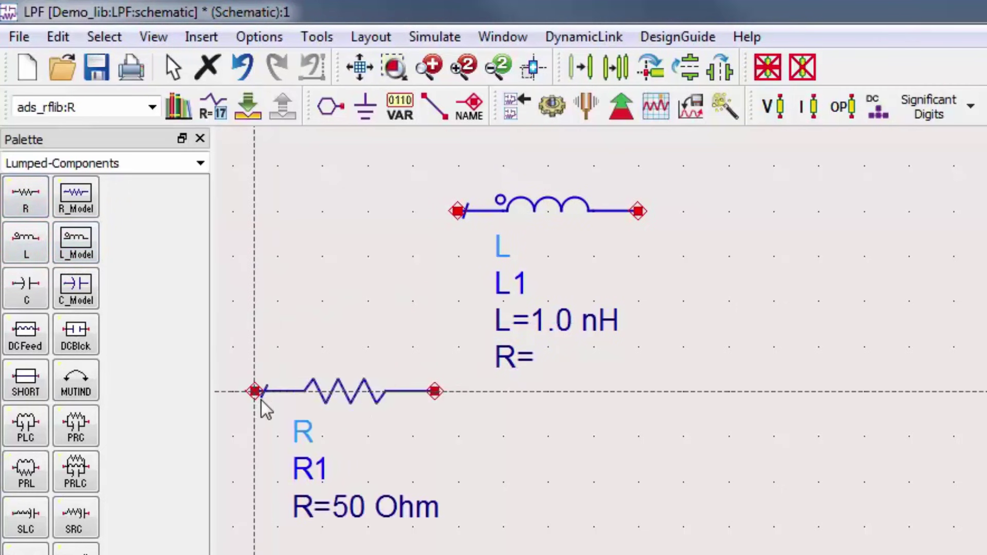
pyautogui.click(489, 398)
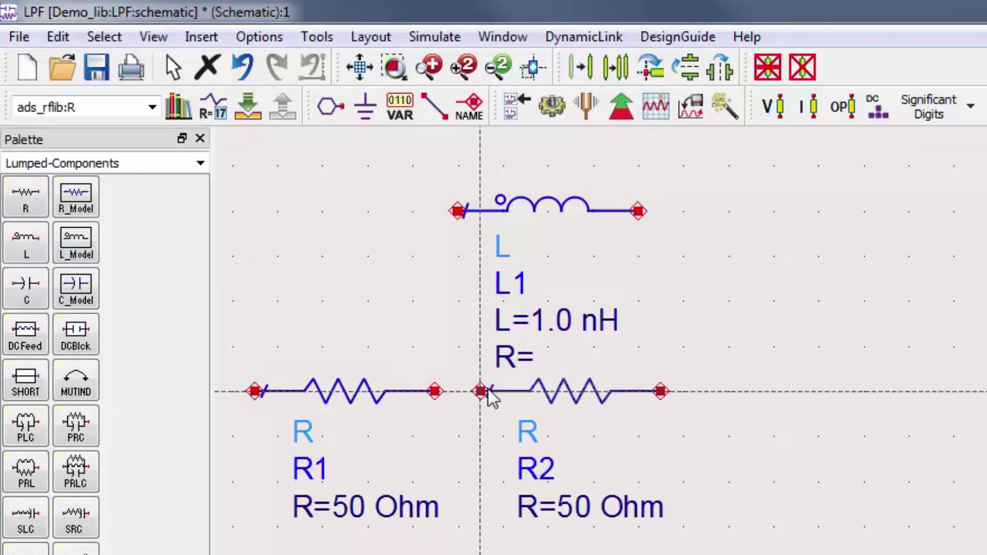
pyautogui.click(687, 401)
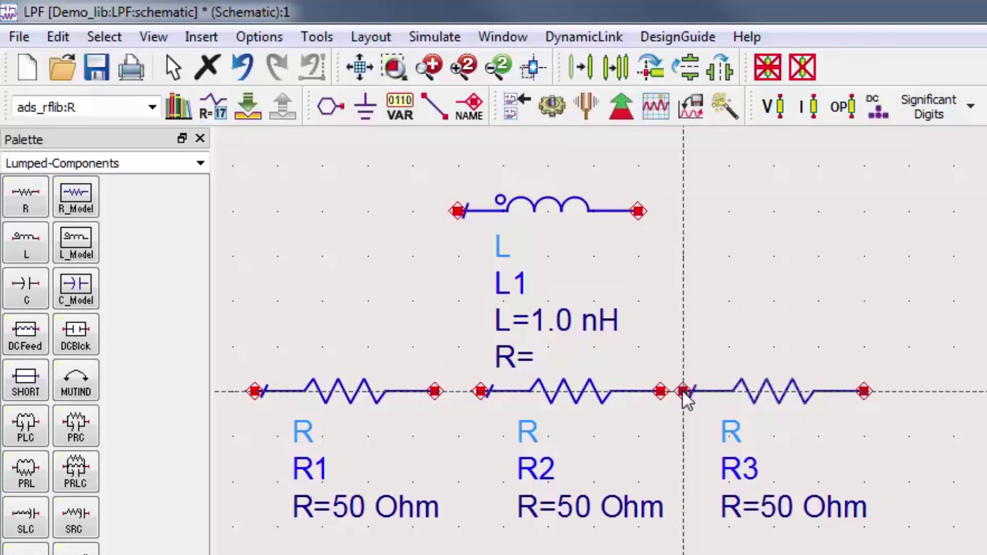
pyautogui.press('Escape')
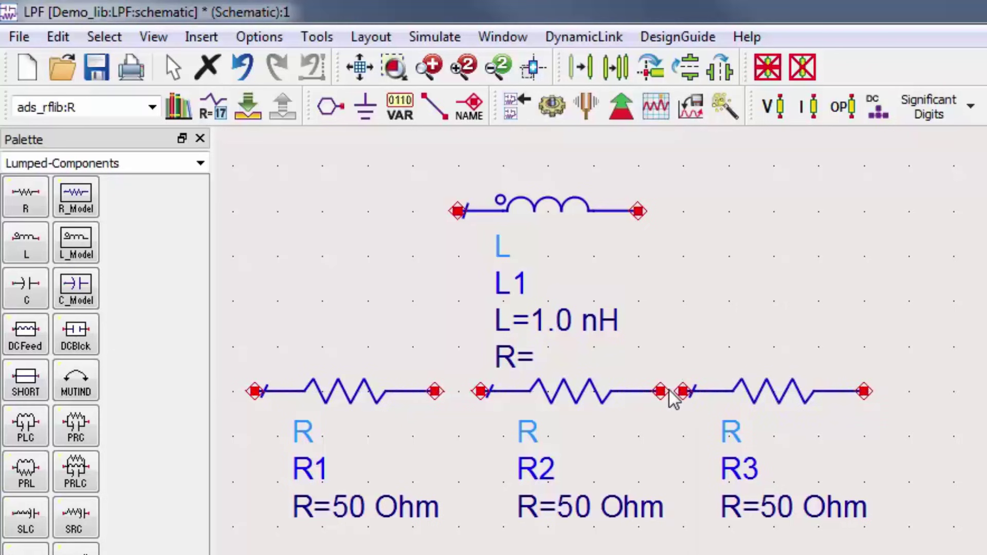
pyautogui.moveTo(467, 313); pyautogui.dragTo(453, 330)
# Delete the trial inductor and three resistors from the schematic.
pyautogui.scroll(-2, 251, 260)
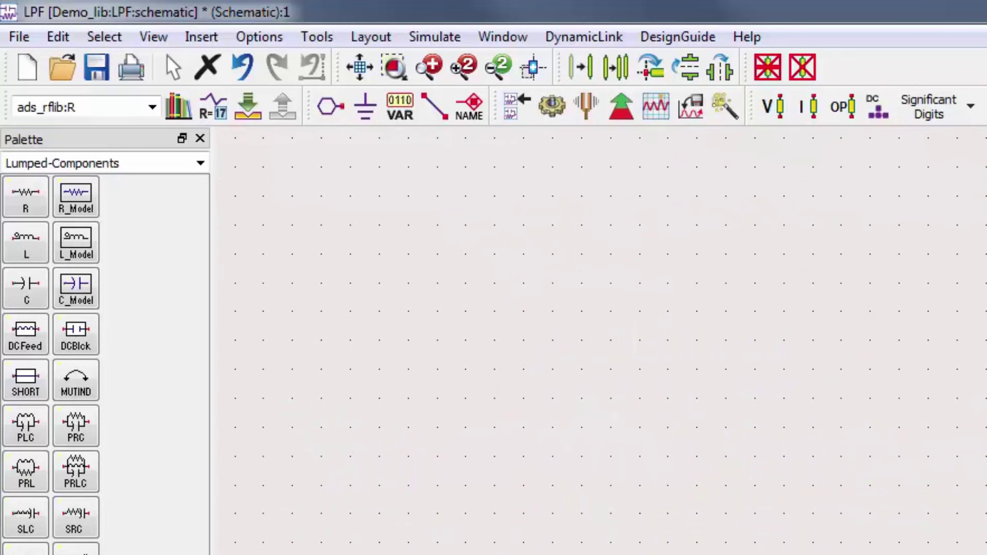
pyautogui.moveTo(223, 189); pyautogui.dragTo(719, 486)
pyautogui.press('Delete')
# Place capacitor C1 and rotate it upright.
pyautogui.click(29, 293)
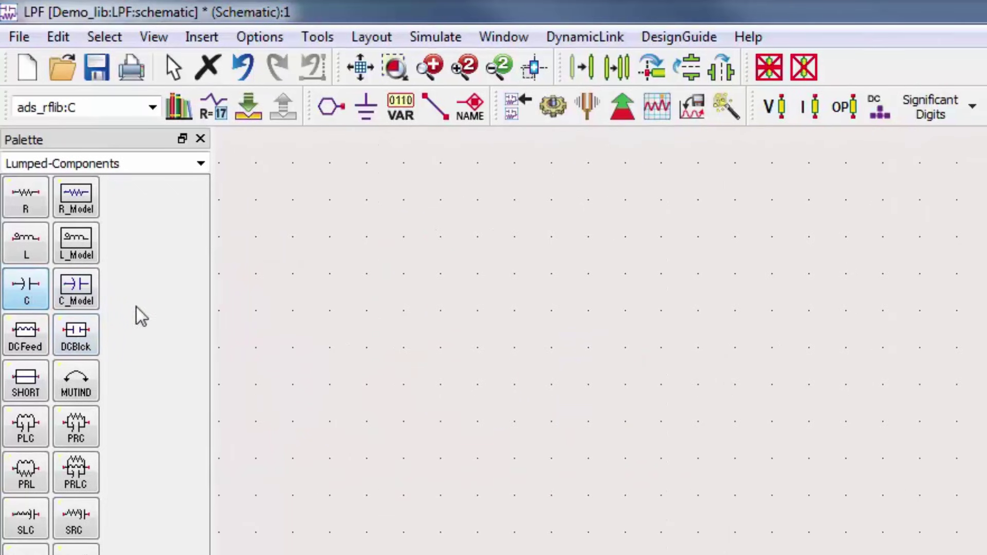
pyautogui.click(568, 421)
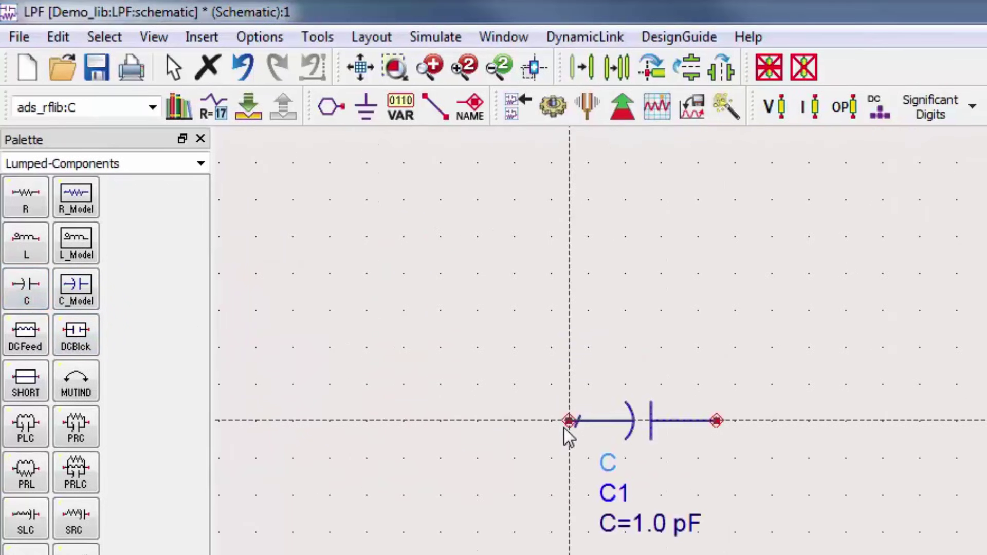
pyautogui.press('Escape')
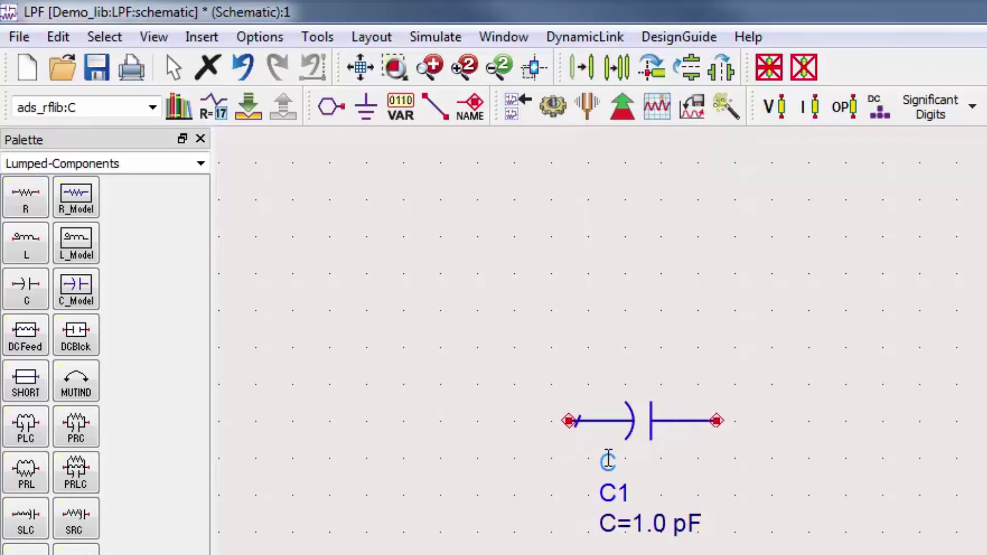
pyautogui.click(630, 408)
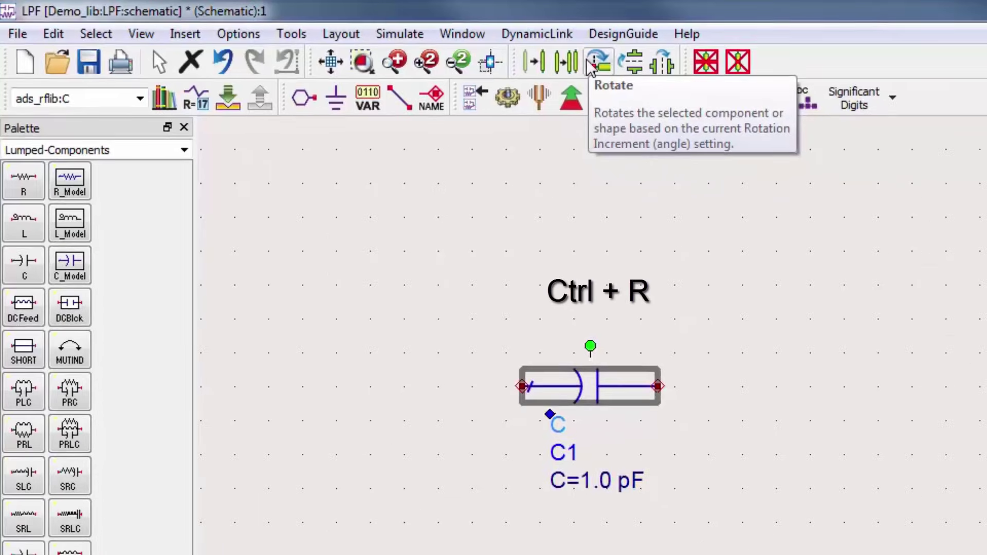
pyautogui.click(591, 64)
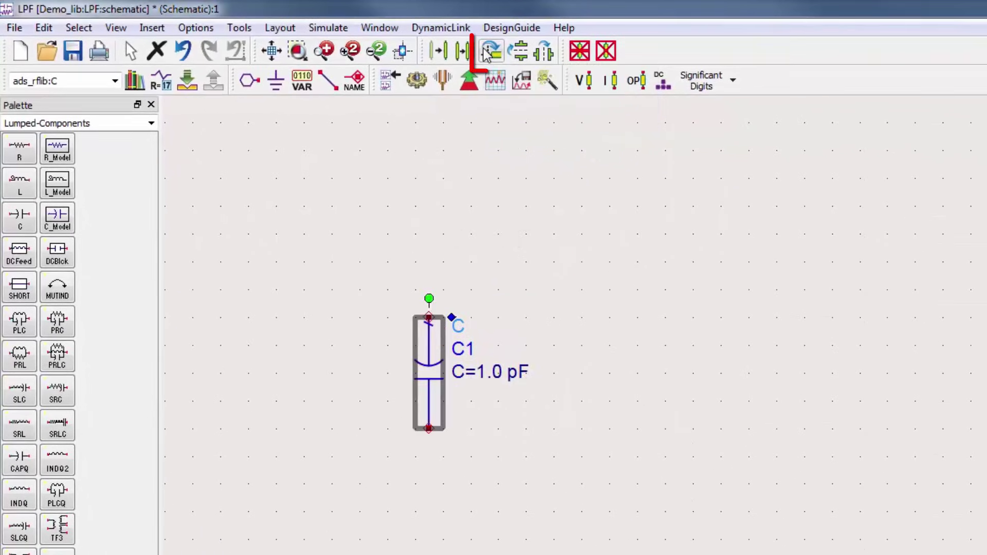
# Copy C1 as capacitor C2 on the right and place 1.0 nH inductor L1 between them.
pyautogui.click(486, 54)
pyautogui.click(693, 316)
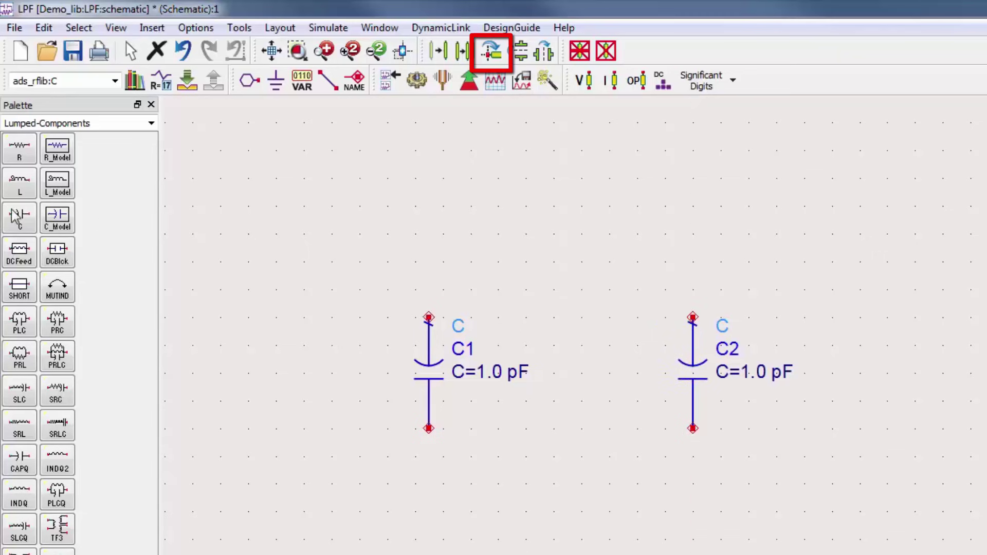
pyautogui.click(23, 193)
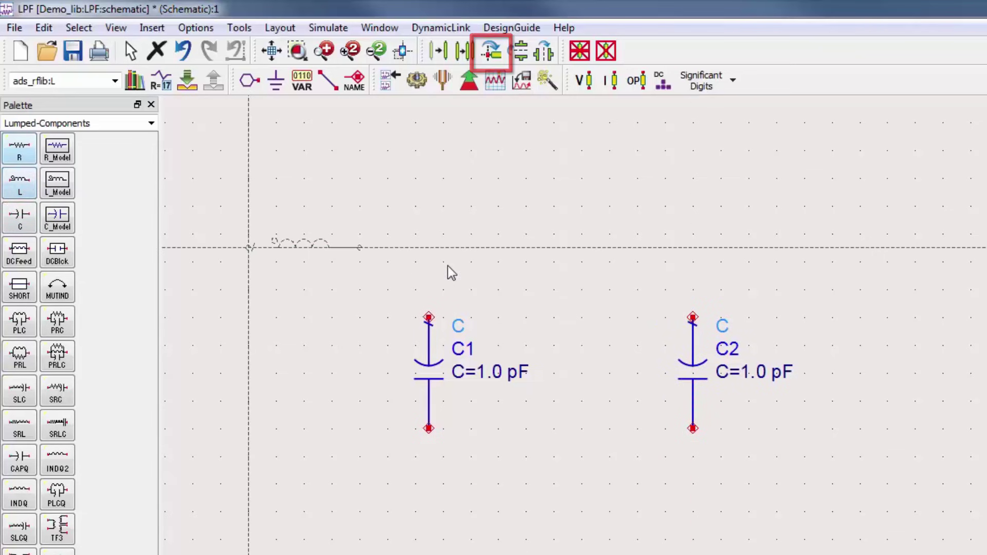
pyautogui.click(525, 316)
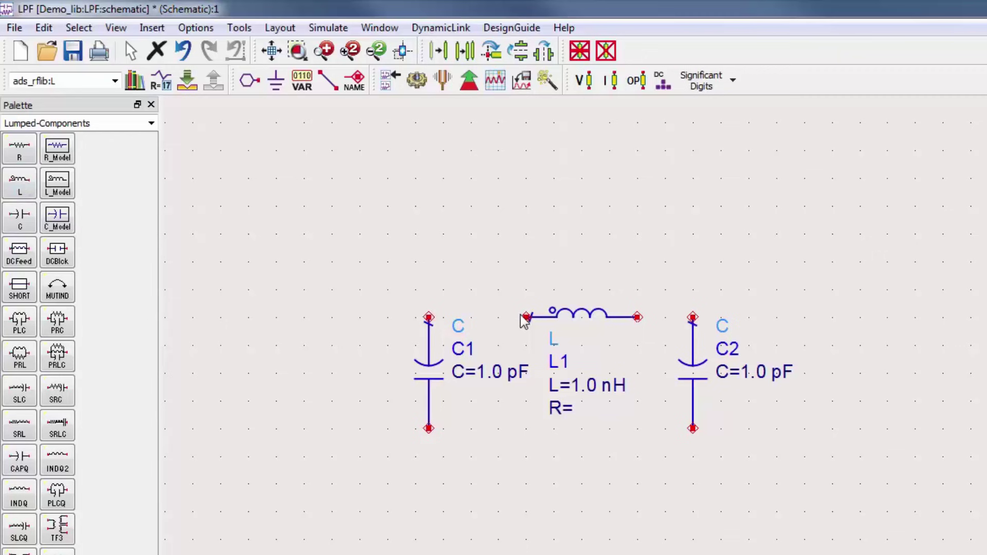
pyautogui.click(149, 123)
pyautogui.click(113, 169)
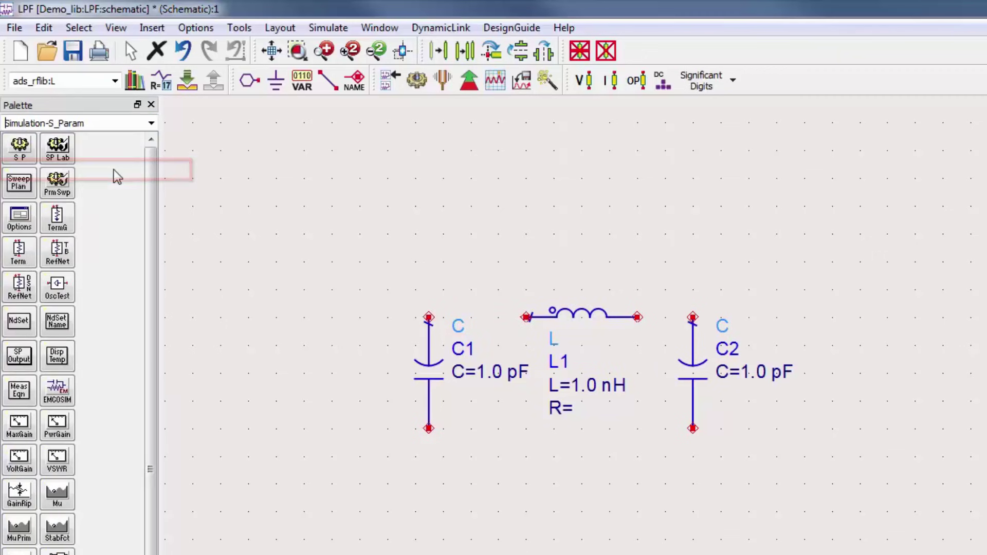
# Place 50 Ohm terminations TermG1 left of C1 and TermG2 right of C2.
pyautogui.click(57, 216)
pyautogui.click(320, 316)
pyautogui.click(772, 317)
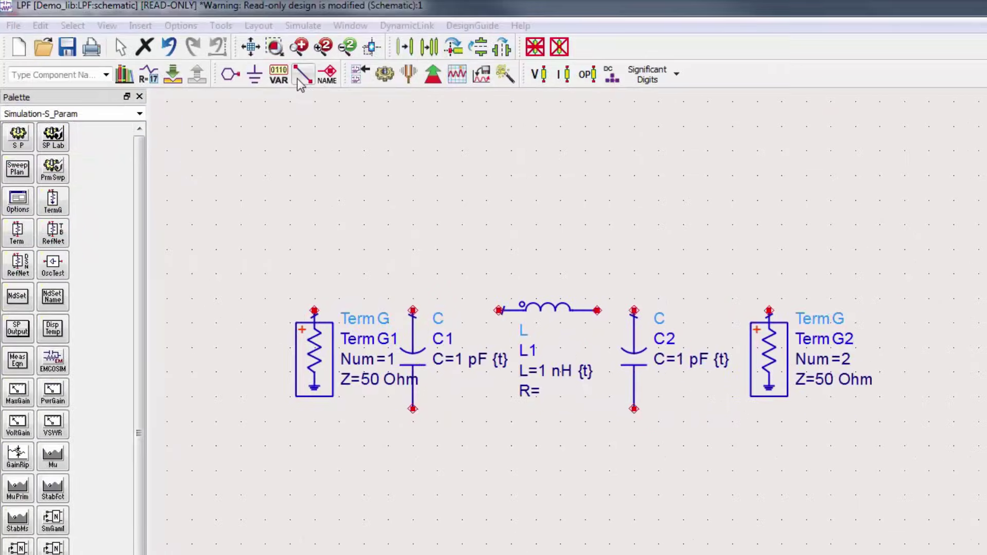
# Wire TermG1, C1, L1, C2 and TermG2 together along the top pins.
pyautogui.click(299, 77)
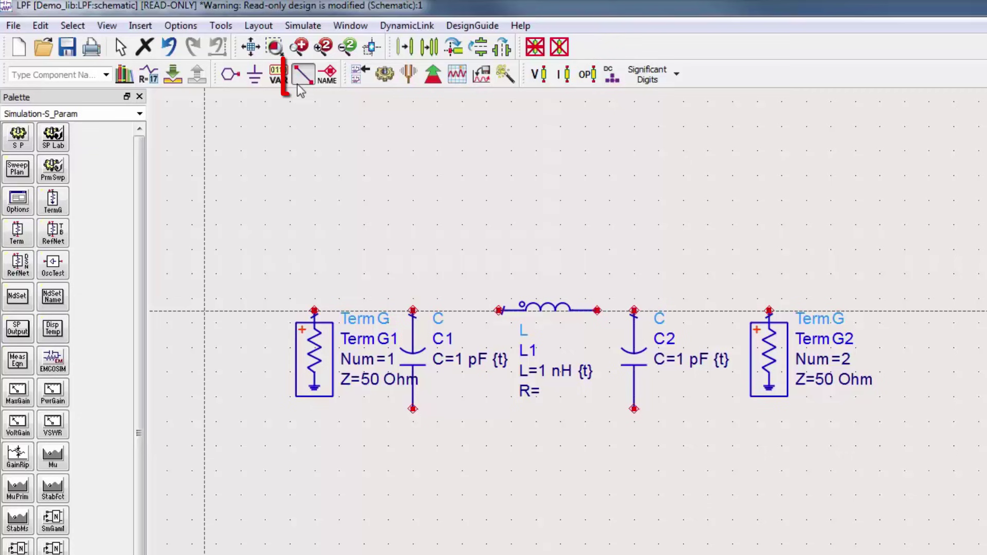
pyautogui.click(315, 310)
pyautogui.click(412, 310)
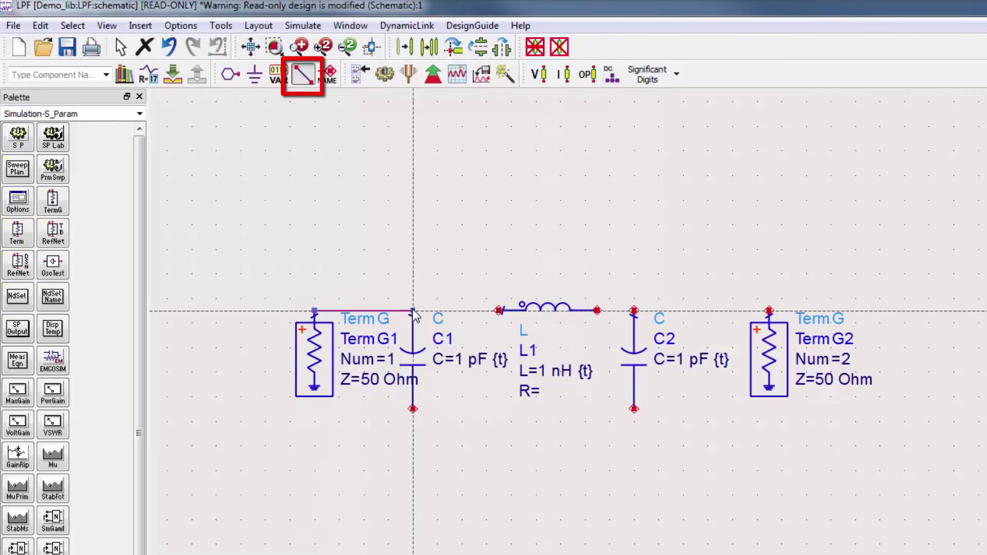
pyautogui.click(499, 310)
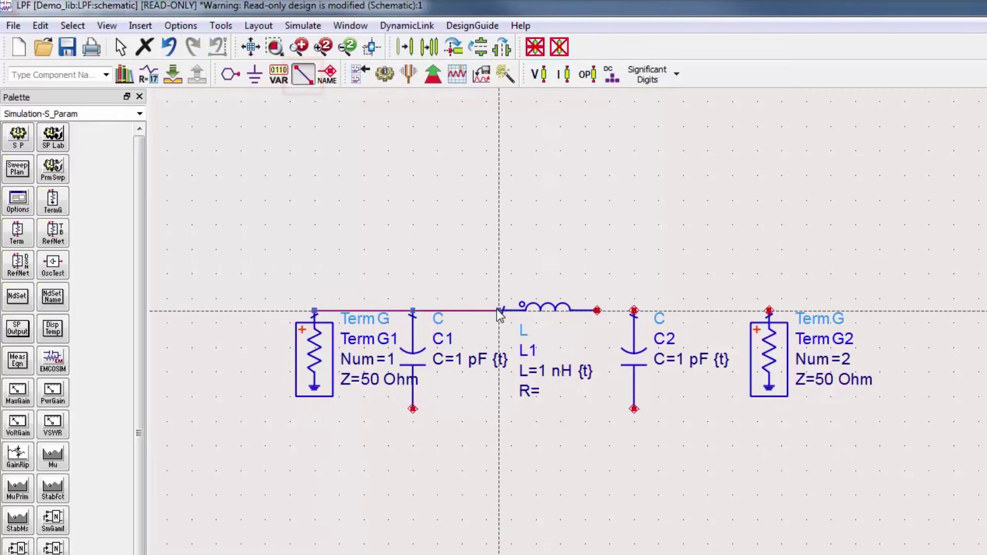
pyautogui.click(597, 310)
pyautogui.click(633, 310)
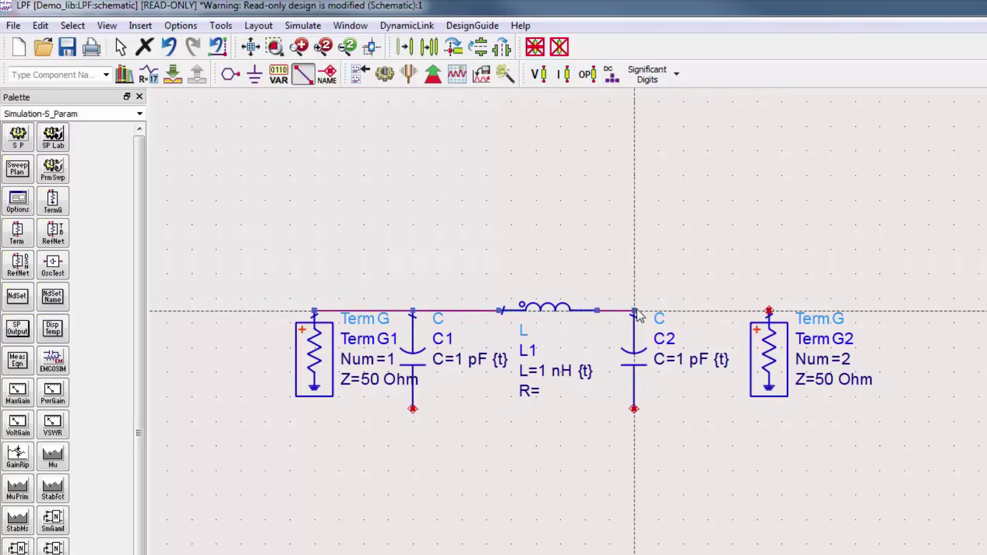
pyautogui.click(769, 311)
# Ground the bottom pins of capacitors C1 and C2.
pyautogui.click(254, 74)
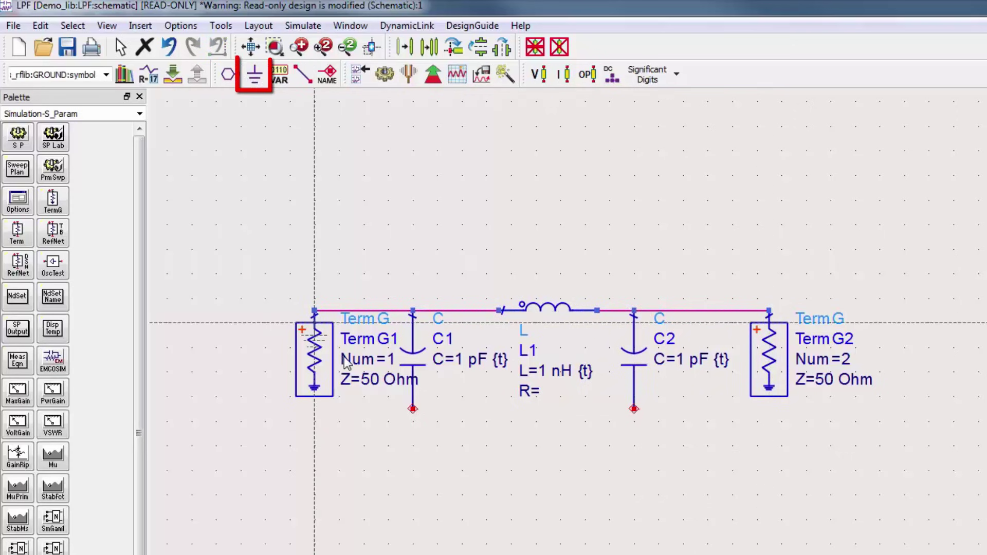
pyautogui.click(413, 409)
pyautogui.click(634, 410)
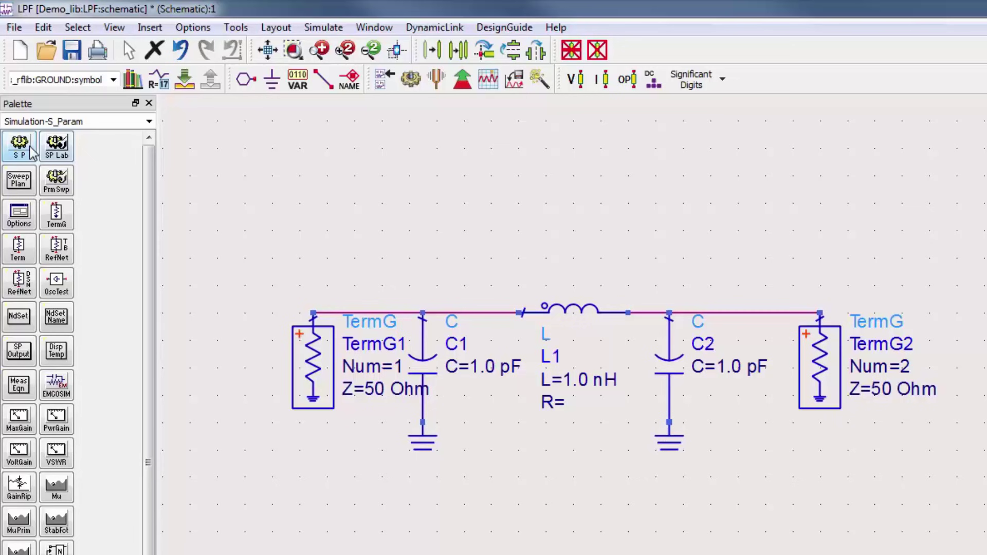
# Place S-parameter controller SP1, sweeping 1.0 to 10.0 GHz, below the filter.
pyautogui.click(32, 152)
pyautogui.click(31, 151)
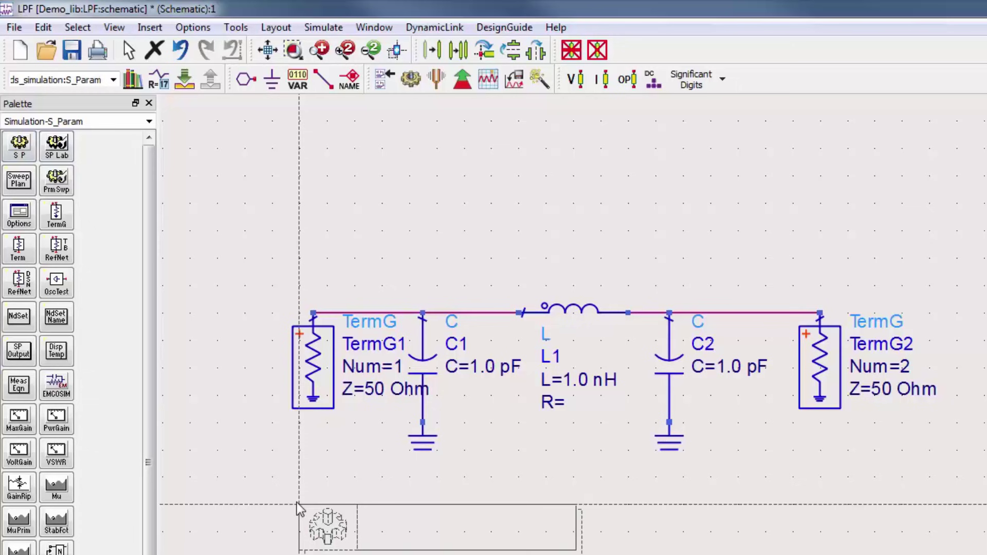
pyautogui.click(299, 507)
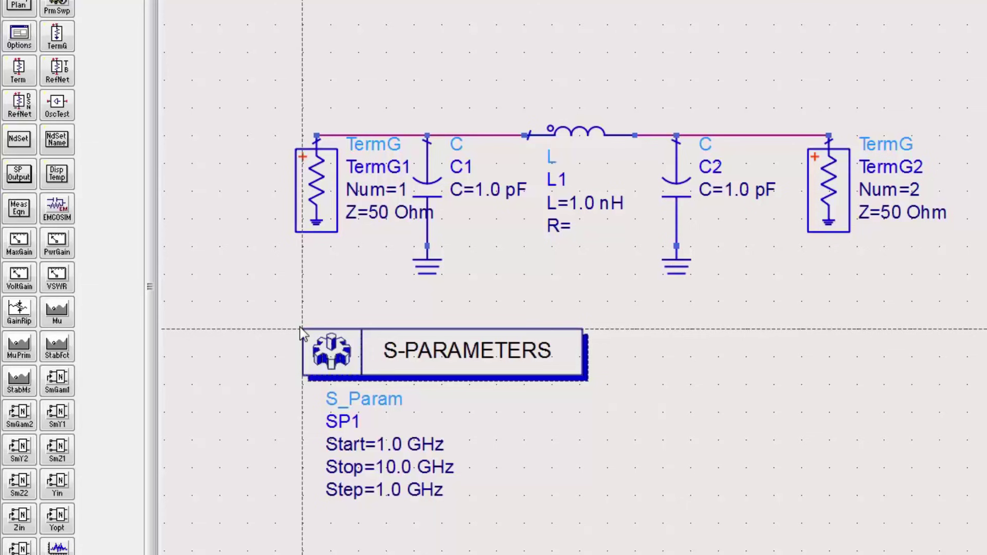
pyautogui.press('Escape')
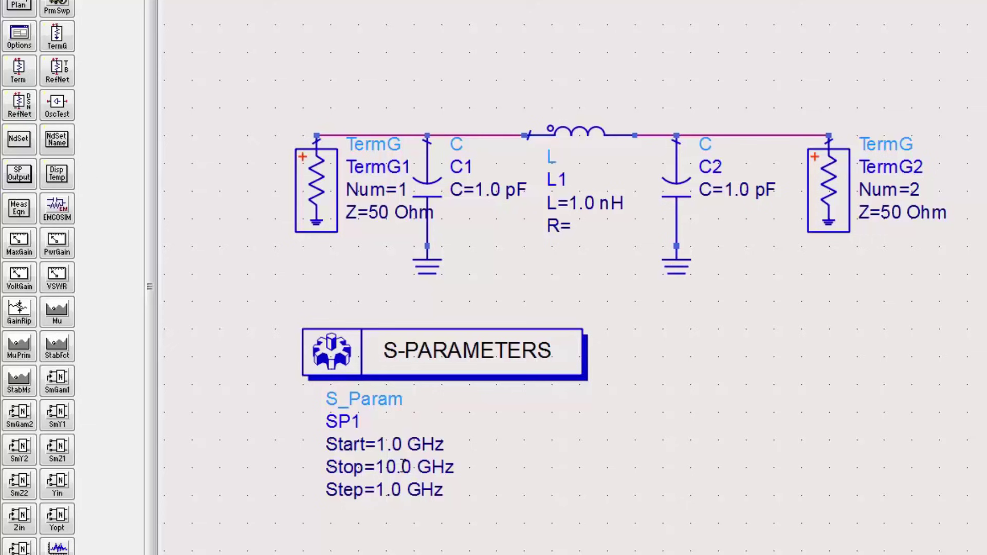
# Set SP1's sweep step to 10 MHz and confirm the simulation settings.
pyautogui.click(390, 491)
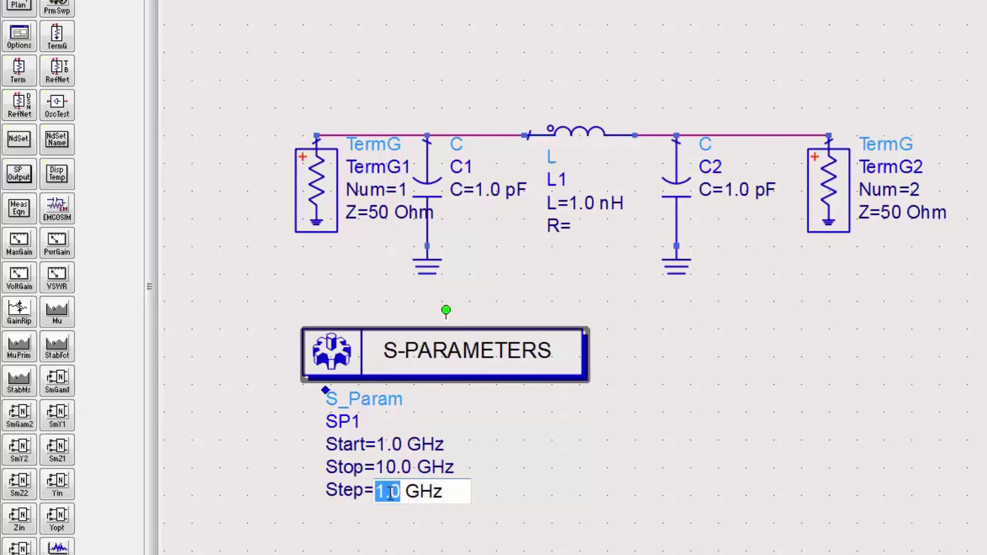
pyautogui.write('10')
pyautogui.press('Right')
pyautogui.press('Right')
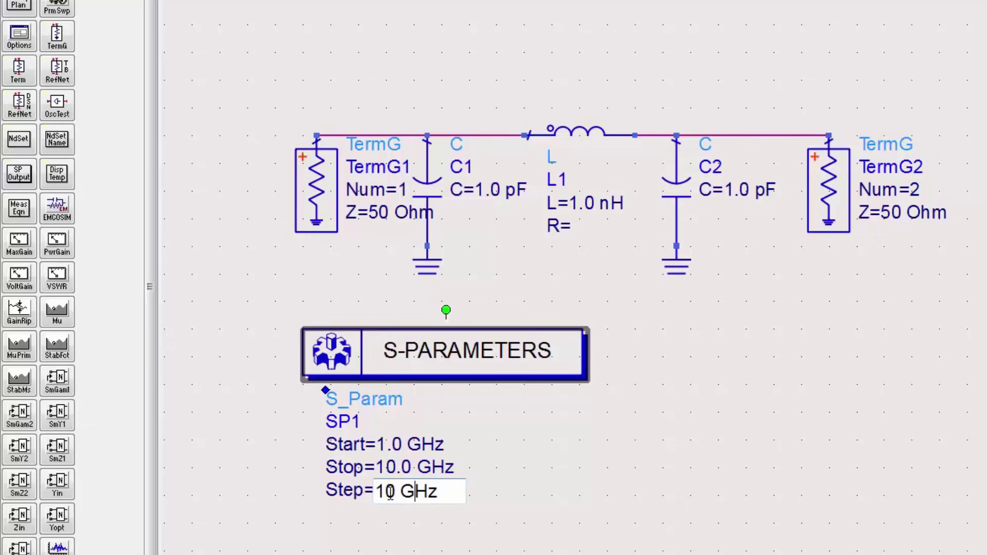
pyautogui.press('BackSpace')
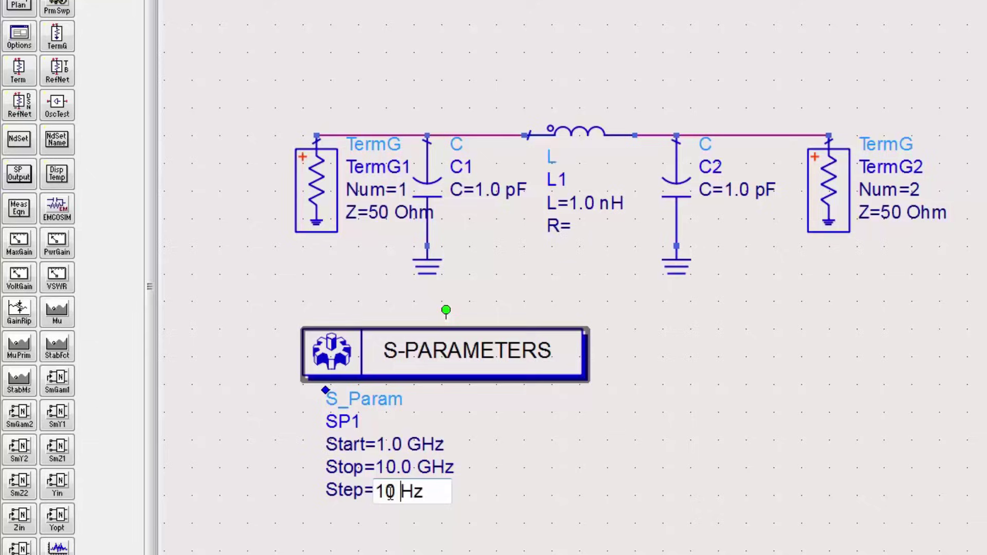
pyautogui.write('M')
pyautogui.press('Return')
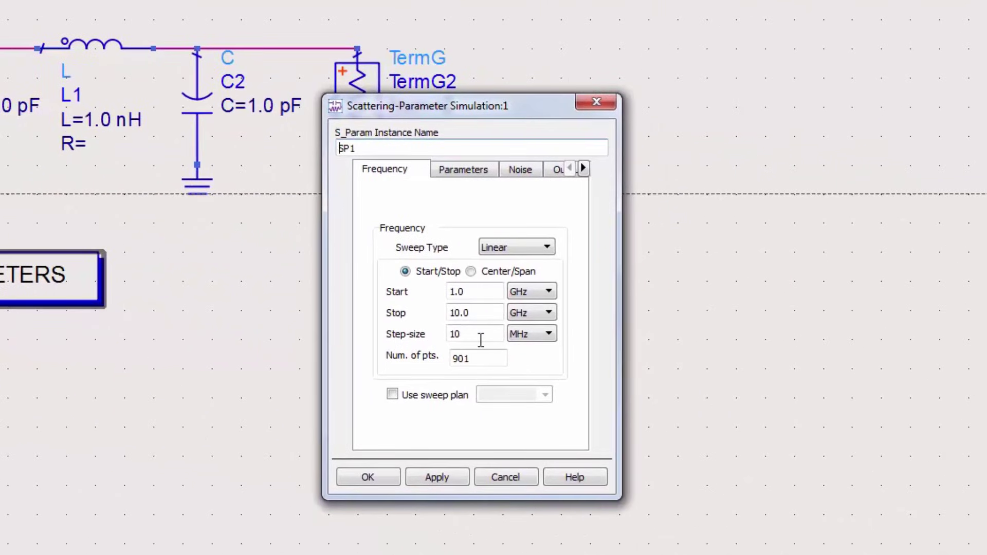
pyautogui.click(368, 477)
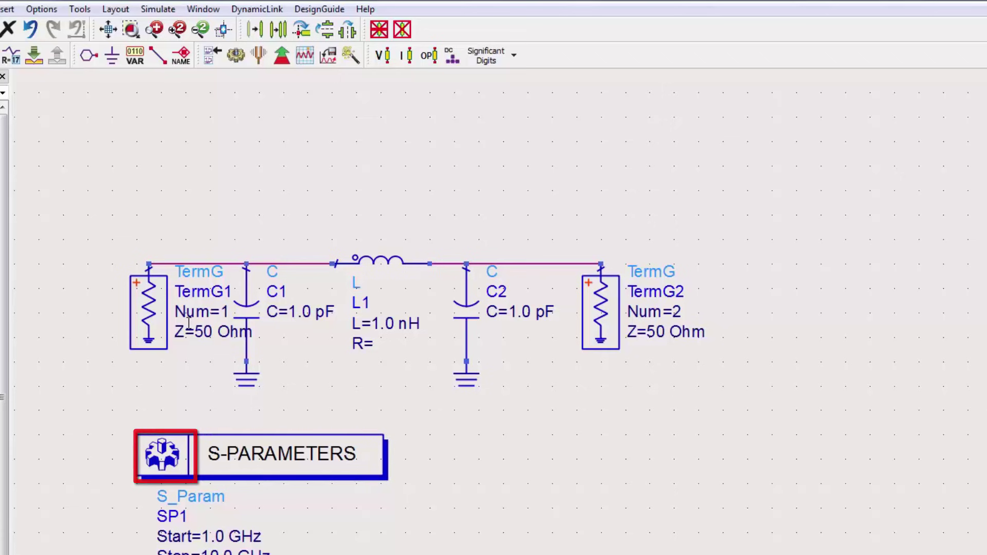
# Run the S-parameter simulation and move the LPF data display to the top right.
pyautogui.click(237, 56)
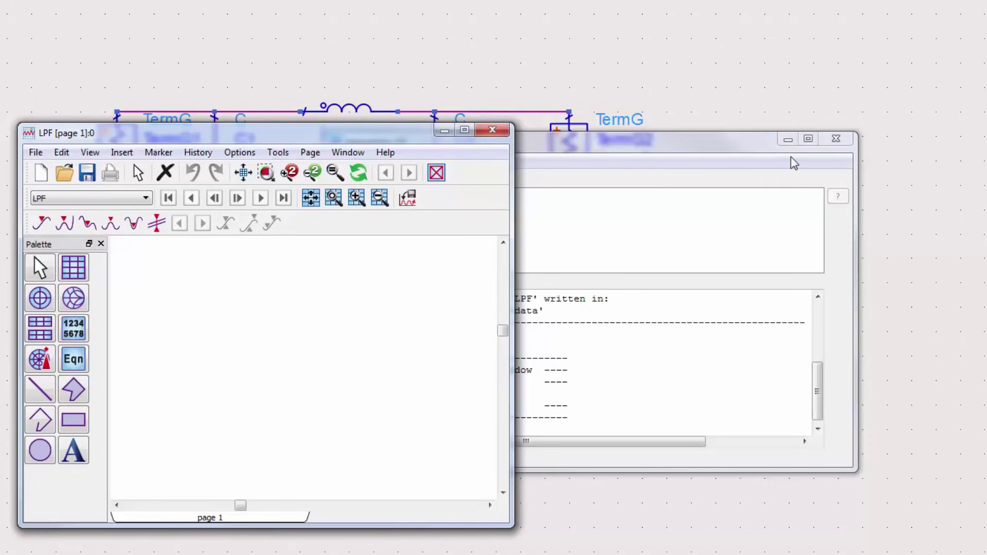
pyautogui.click(836, 138)
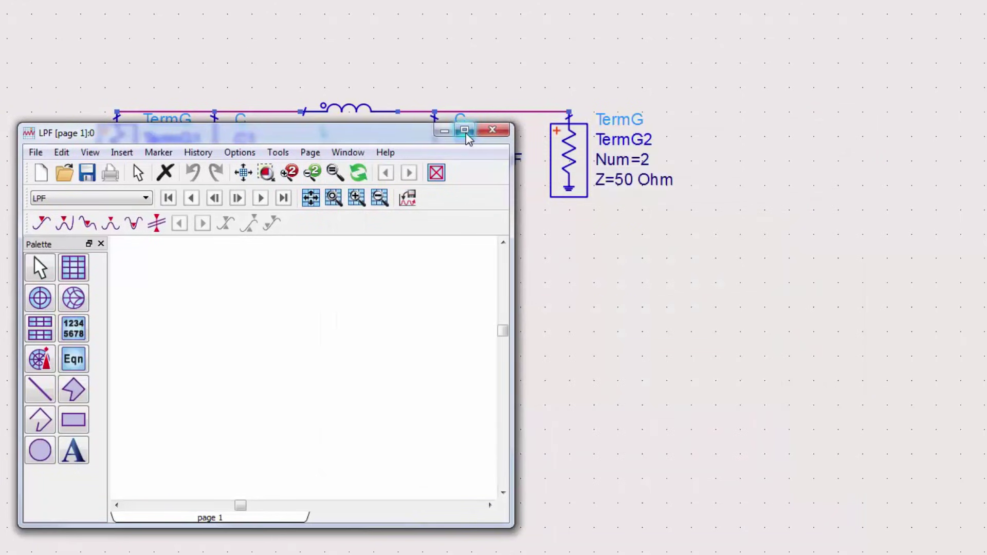
pyautogui.moveTo(419, 128); pyautogui.dragTo(986, 0)
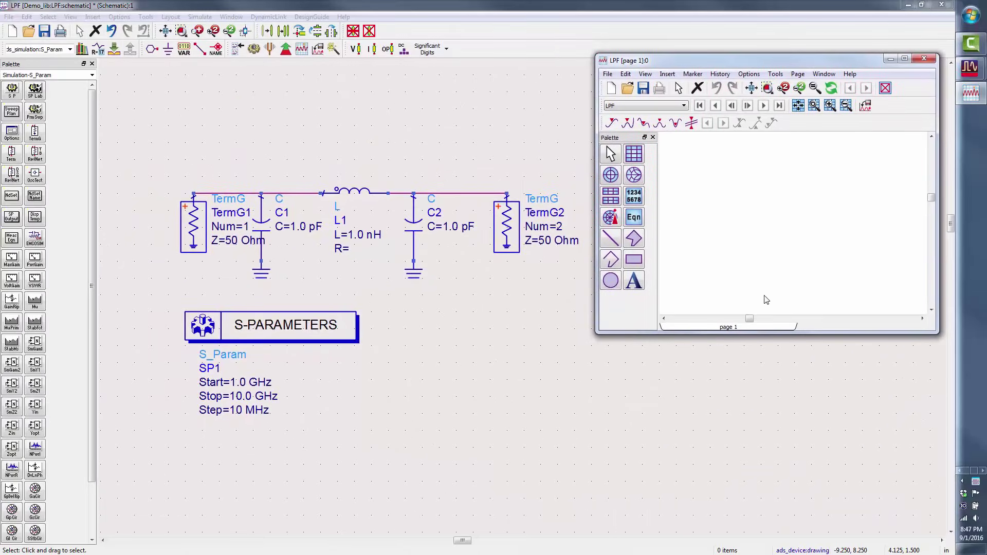
# Enlarge the data display window and insert a Smith chart of S(1,1) from the LPF dataset.
pyautogui.doubleClick(766, 335)
pyautogui.moveTo(591, 395); pyautogui.dragTo(536, 391)
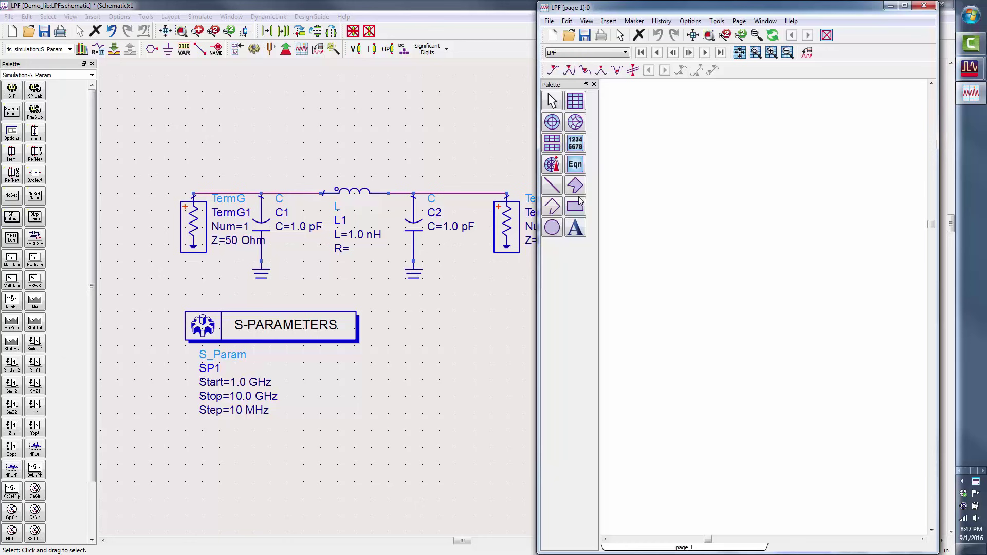
pyautogui.click(576, 124)
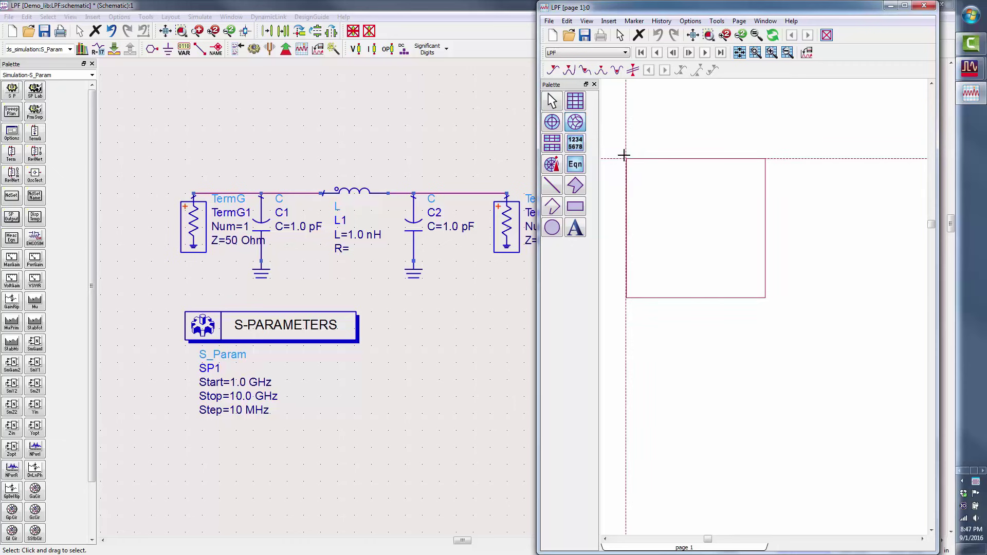
pyautogui.click(624, 123)
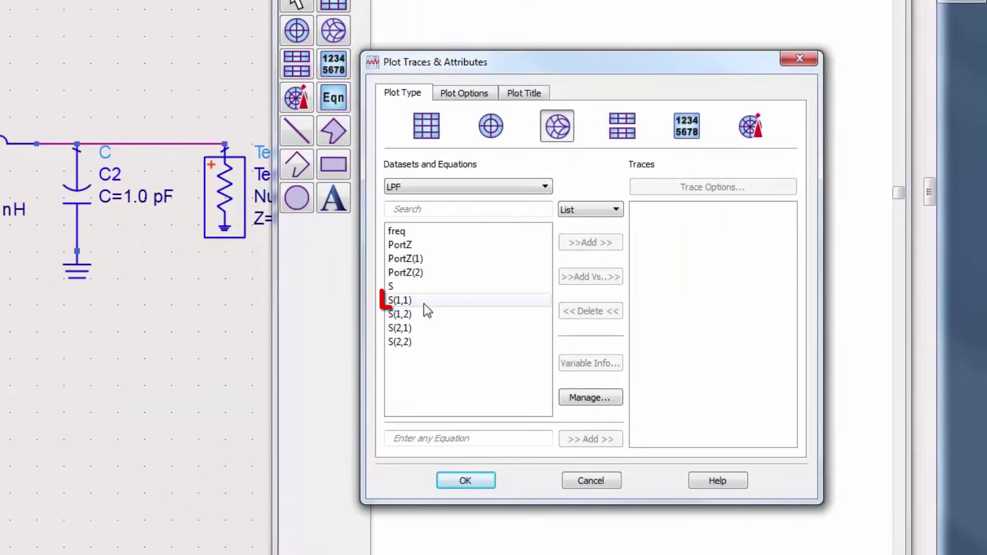
pyautogui.click(514, 296)
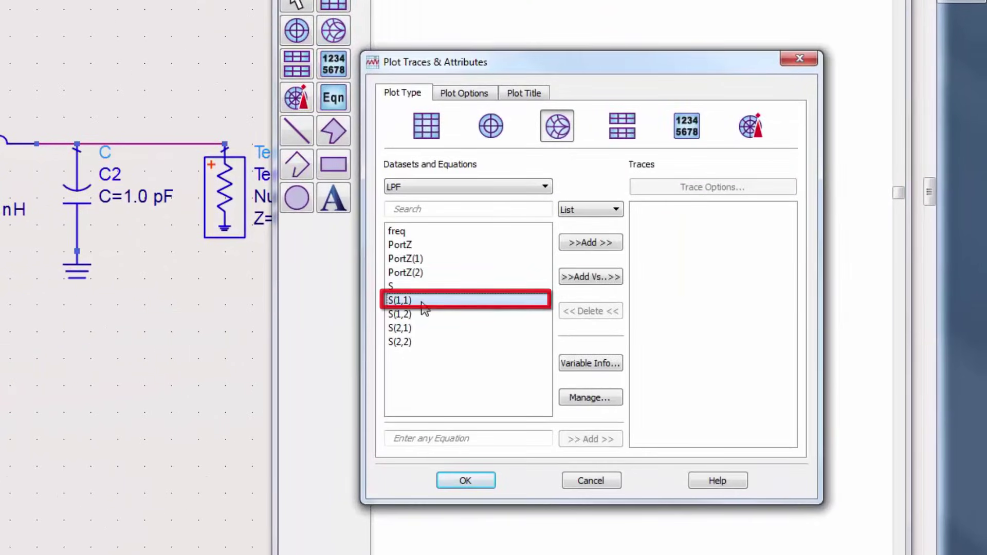
pyautogui.click(585, 249)
pyautogui.click(458, 480)
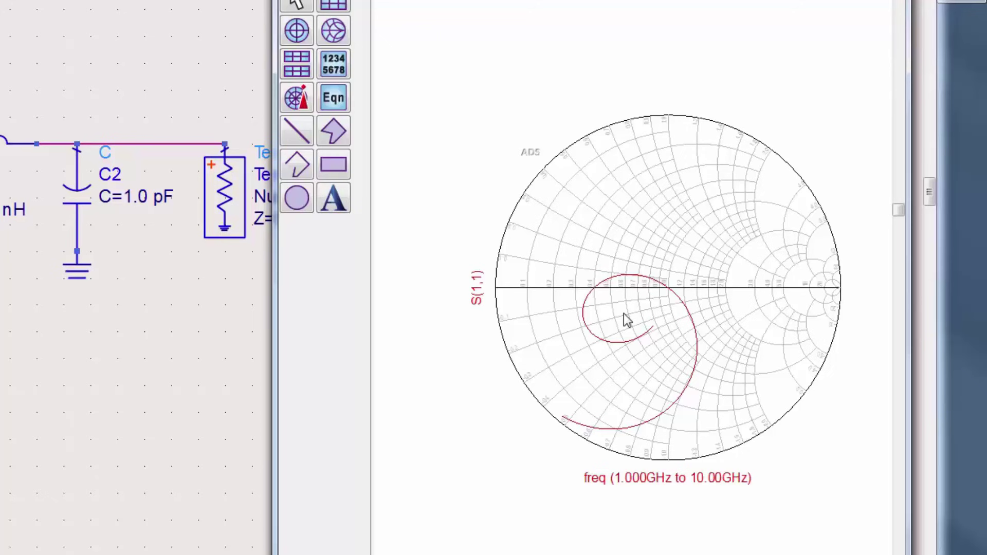
# Move the Smith chart to the top-left of the page.
pyautogui.moveTo(681, 243); pyautogui.dragTo(564, 199)
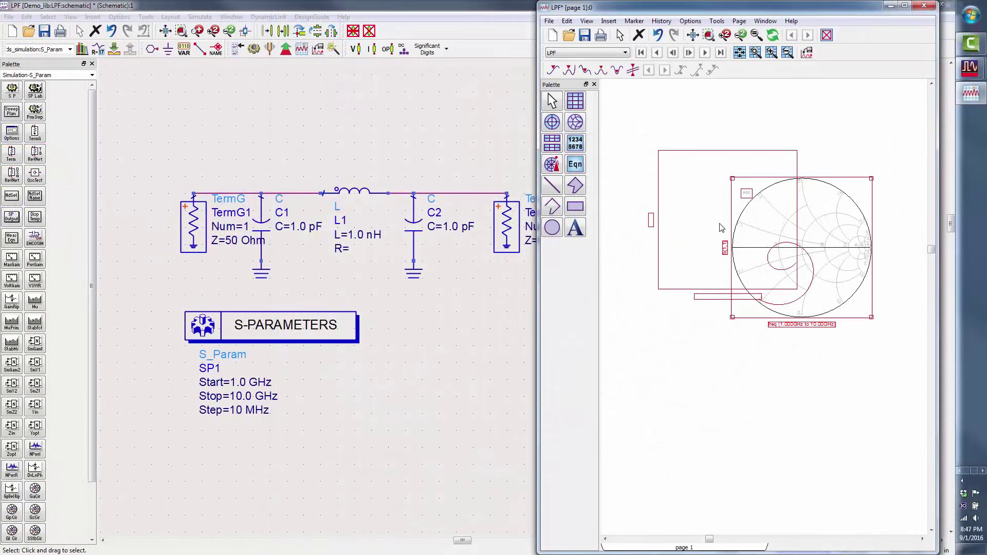
pyautogui.moveTo(720, 228); pyautogui.dragTo(709, 205)
pyautogui.click(696, 310)
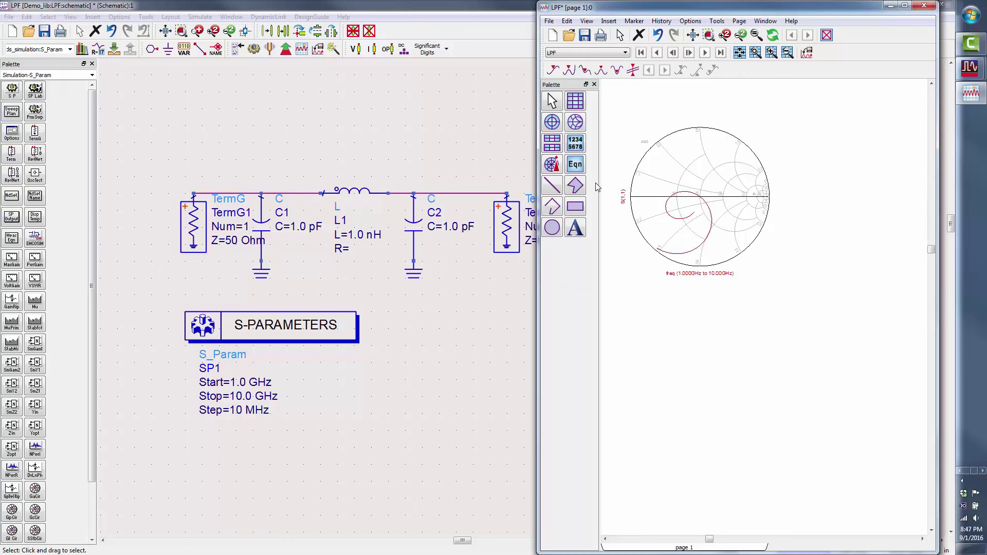
# Place a rectangular plot of dB(S(2,1)) from the LPF dataset below the Smith chart.
pyautogui.click(581, 102)
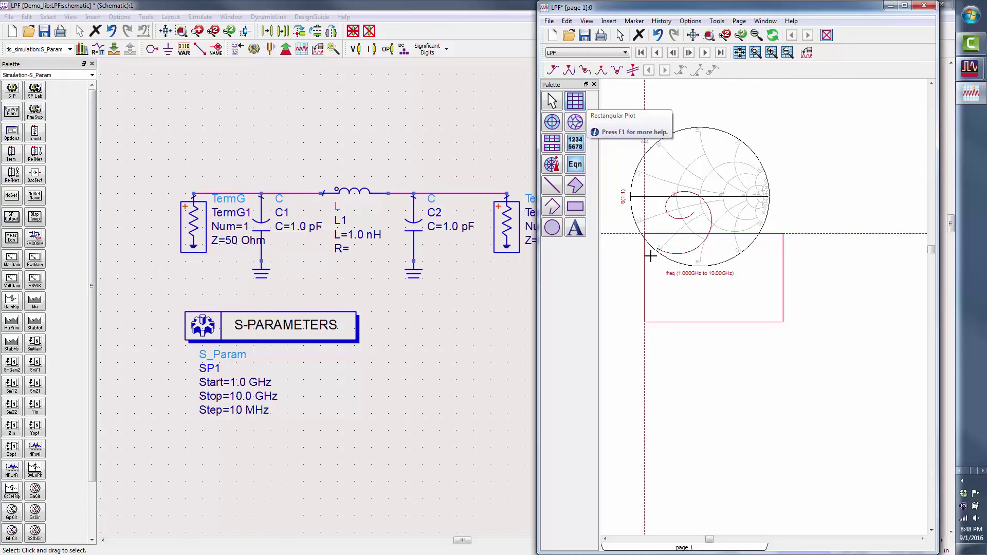
pyautogui.click(650, 312)
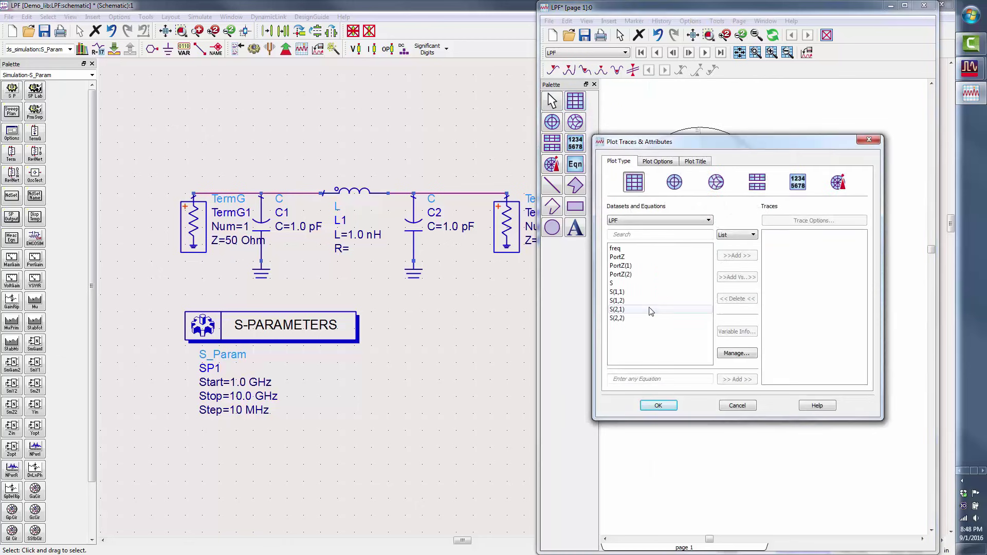
pyautogui.click(647, 310)
pyautogui.click(726, 257)
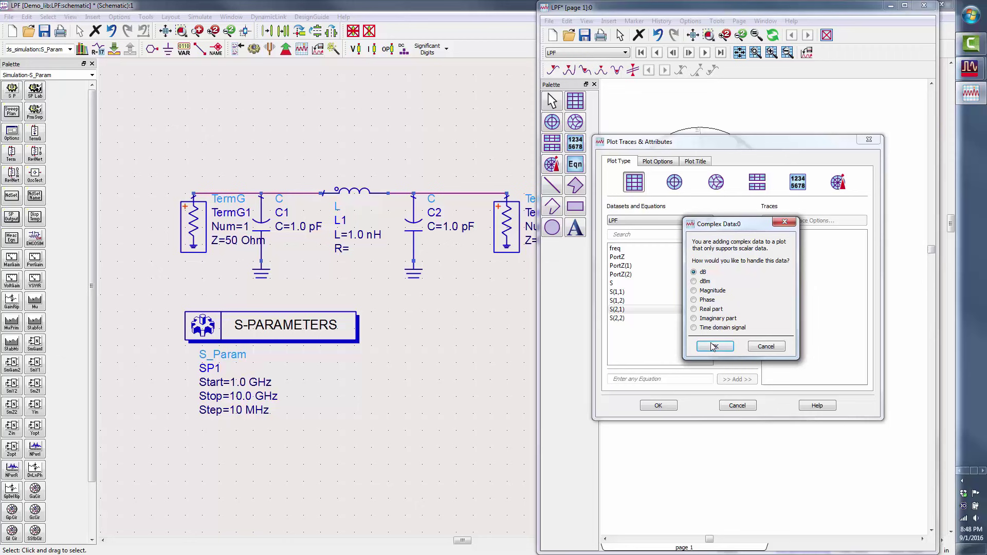
pyautogui.click(714, 345)
pyautogui.click(670, 406)
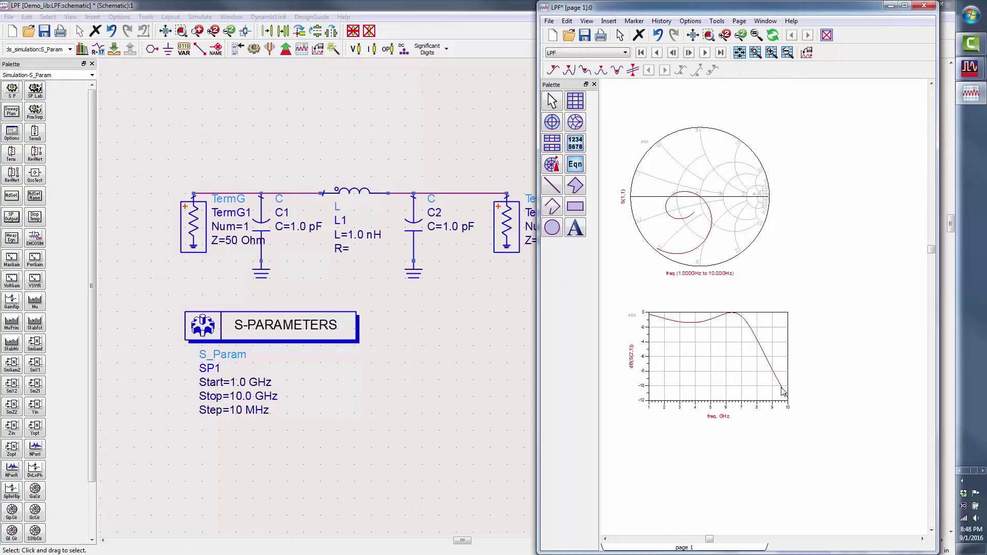
pyautogui.moveTo(782, 390)
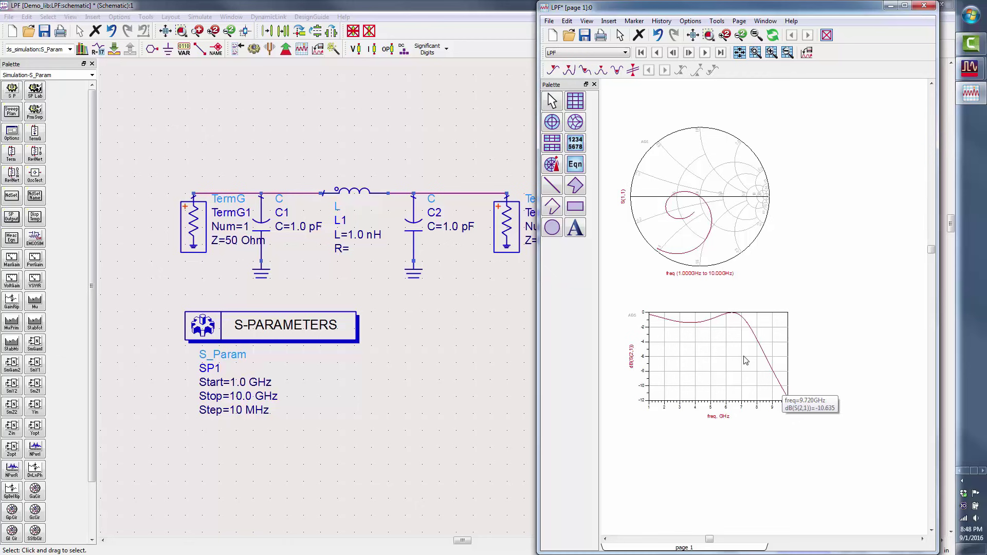
# Save the LPF data display page with the Smith chart and dB(S(2,1)) plot.
pyautogui.click(584, 35)
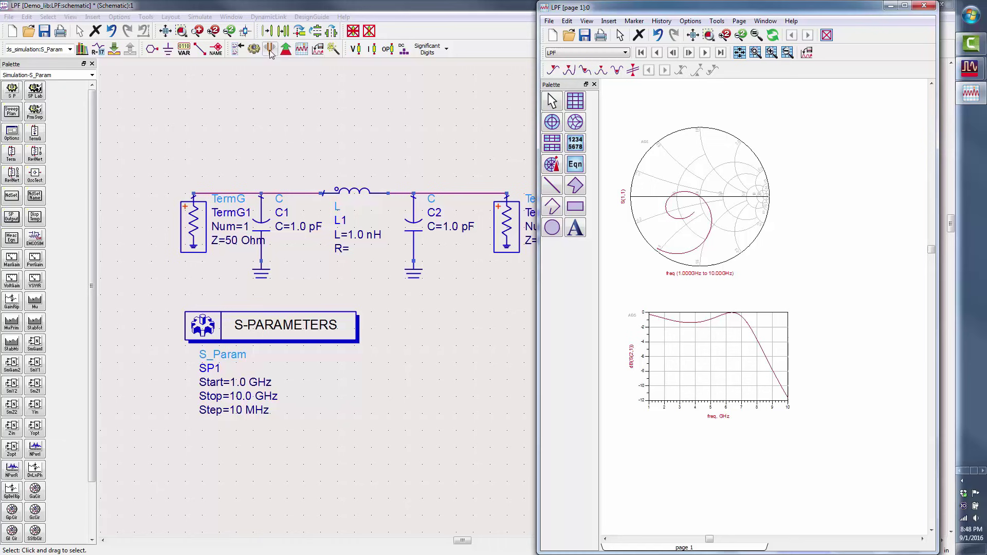
# Start tuning, close the hpeesofsim status window and move the tuning panel aside.
pyautogui.click(270, 50)
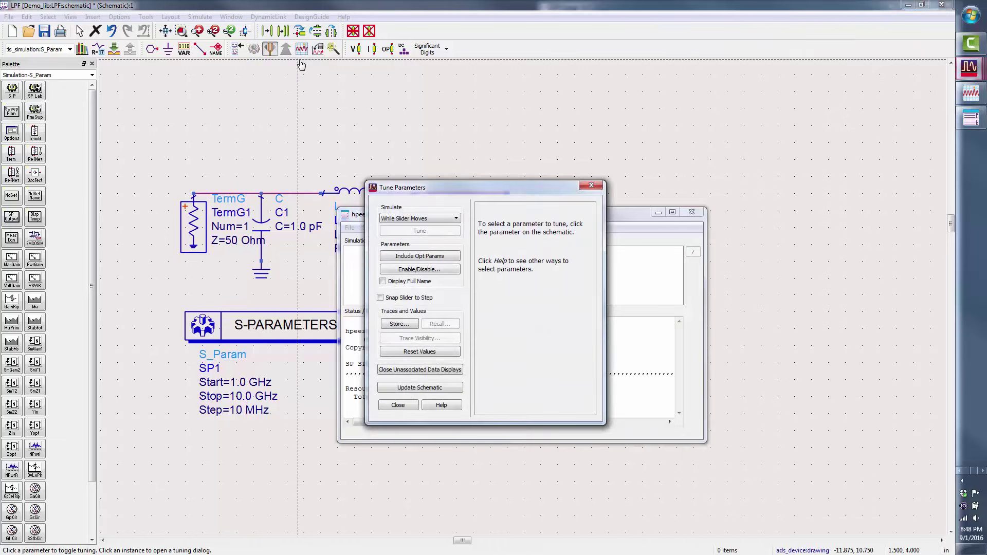
pyautogui.click(351, 214)
pyautogui.click(736, 195)
pyautogui.moveTo(462, 166); pyautogui.dragTo(228, 296)
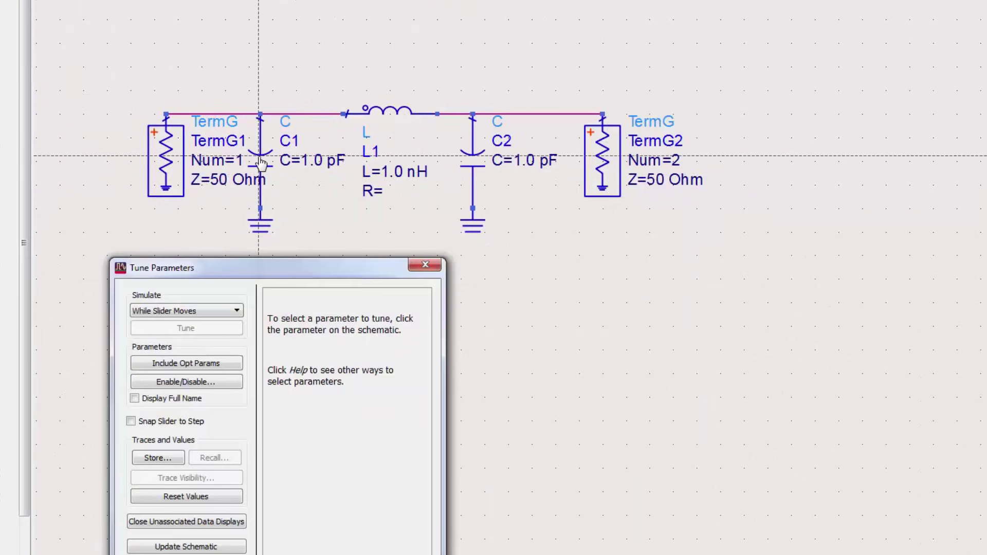
# Mark C1 and C2 capacitance and L1 inductance as tunable parameters.
pyautogui.click(261, 163)
pyautogui.click(493, 227)
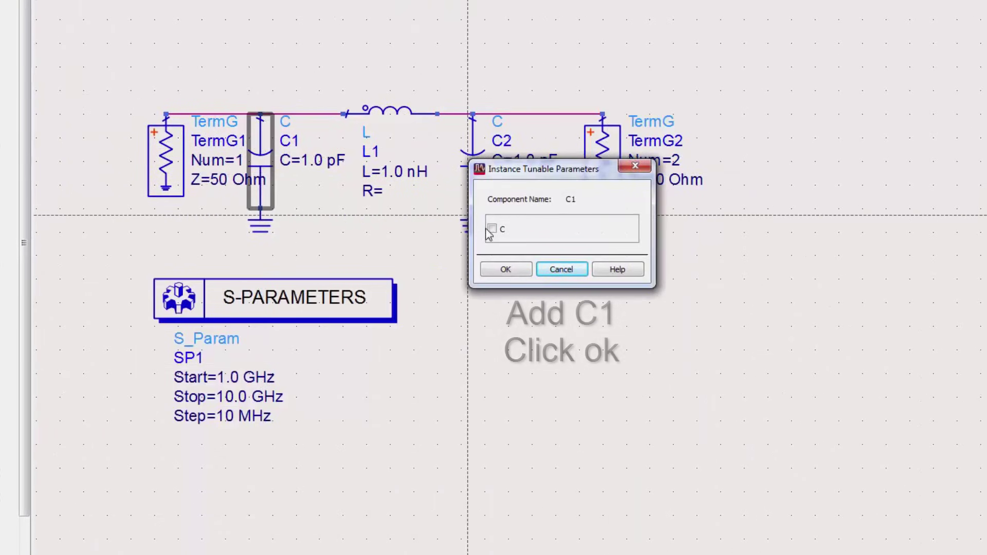
pyautogui.click(506, 268)
pyautogui.click(472, 156)
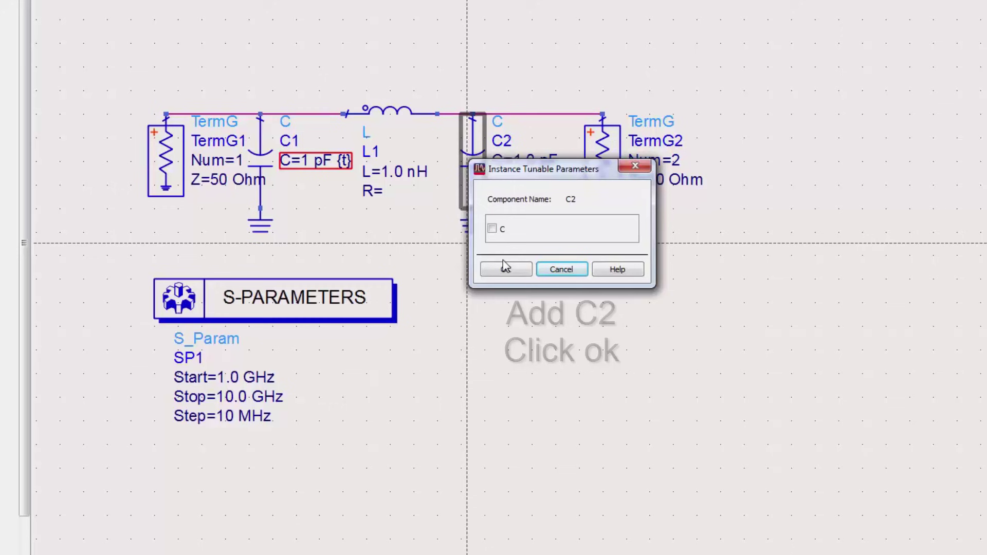
pyautogui.click(493, 227)
pyautogui.click(505, 268)
pyautogui.click(357, 132)
pyautogui.click(494, 226)
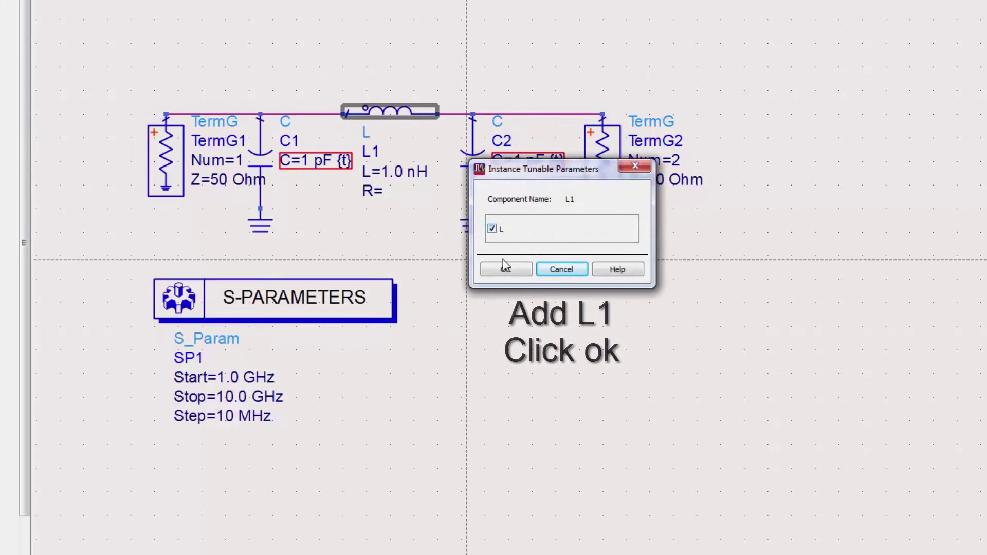
pyautogui.click(505, 269)
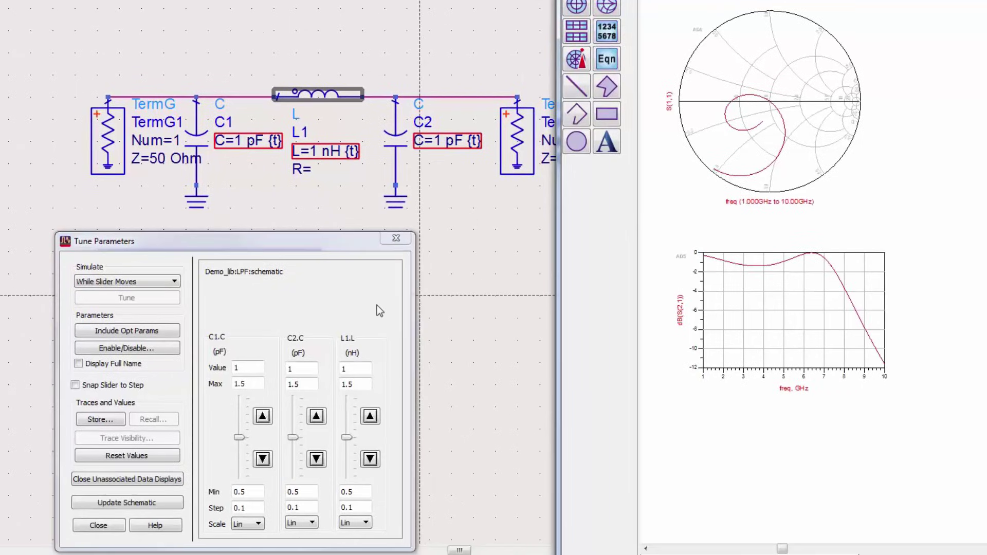
# Step C1 between 0.8 and 1 pF and C2 between 0.9 and 1.1 pF.
pyautogui.click(262, 459)
pyautogui.click(262, 459)
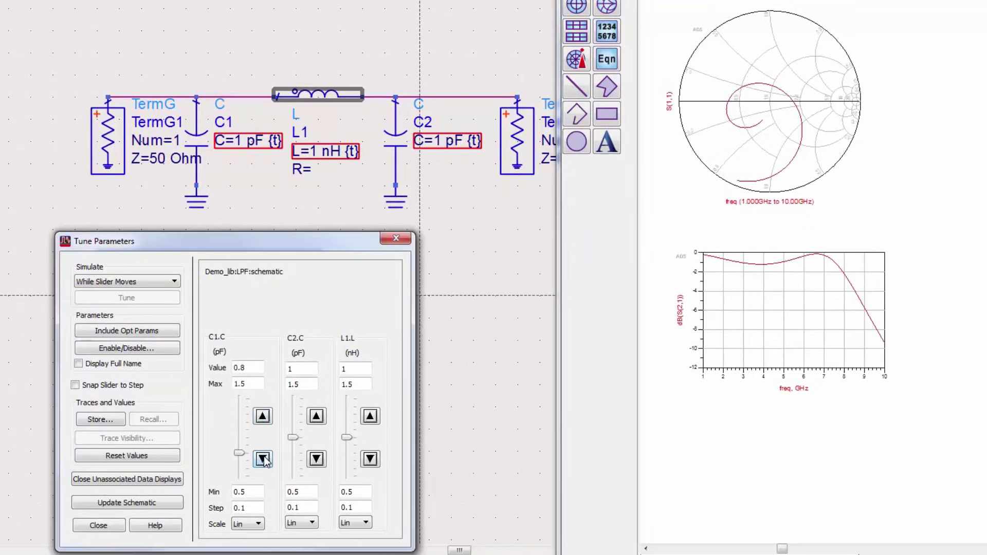
pyautogui.click(263, 416)
pyautogui.click(263, 416)
pyautogui.click(316, 459)
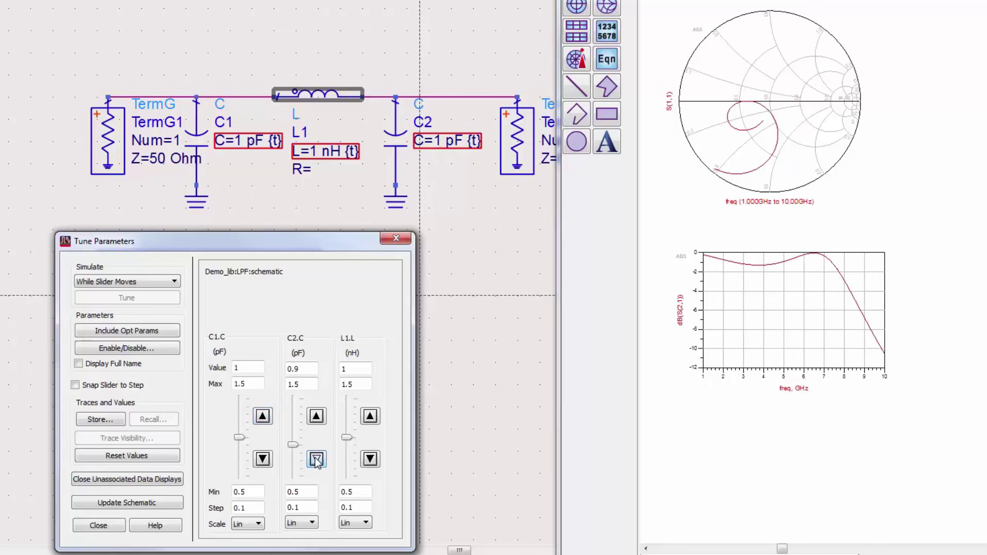
pyautogui.click(316, 416)
pyautogui.click(316, 416)
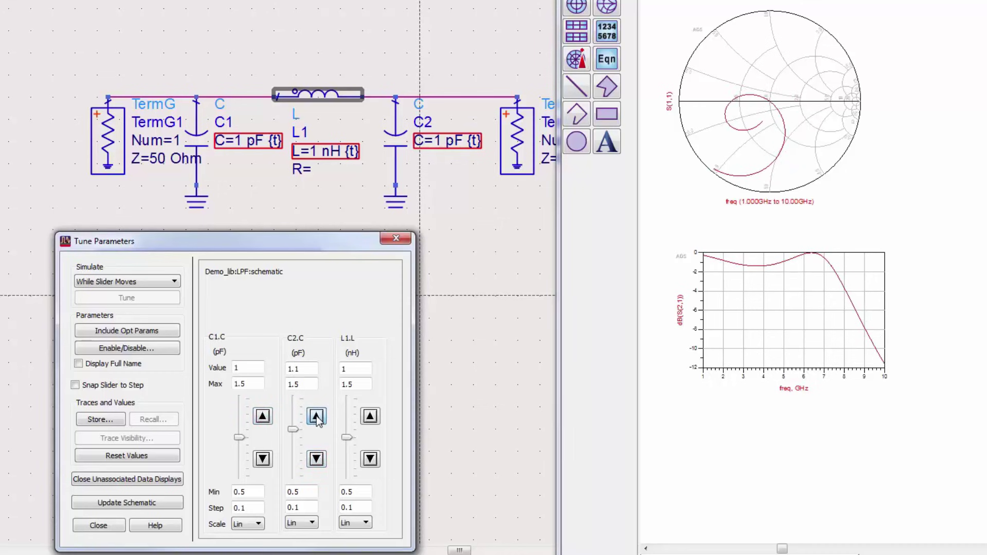
# Vary L1's inductance from 0.8 nH up to 1.5 nH, then down to 1.2 nH.
pyautogui.click(371, 459)
pyautogui.click(370, 459)
pyautogui.click(370, 416)
pyautogui.click(371, 416)
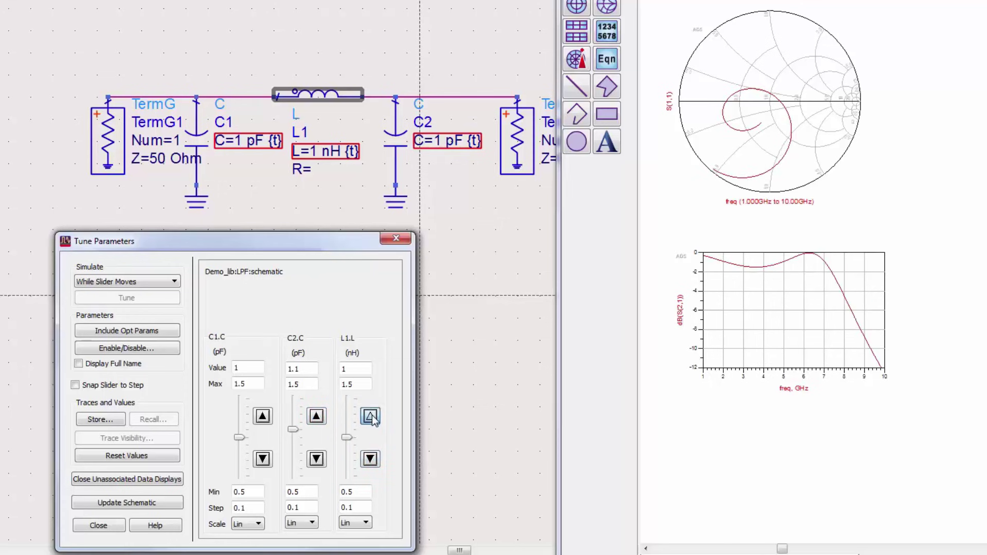
pyautogui.click(370, 415)
pyautogui.click(370, 415)
pyautogui.click(370, 415)
pyautogui.click(370, 415)
pyautogui.click(370, 415)
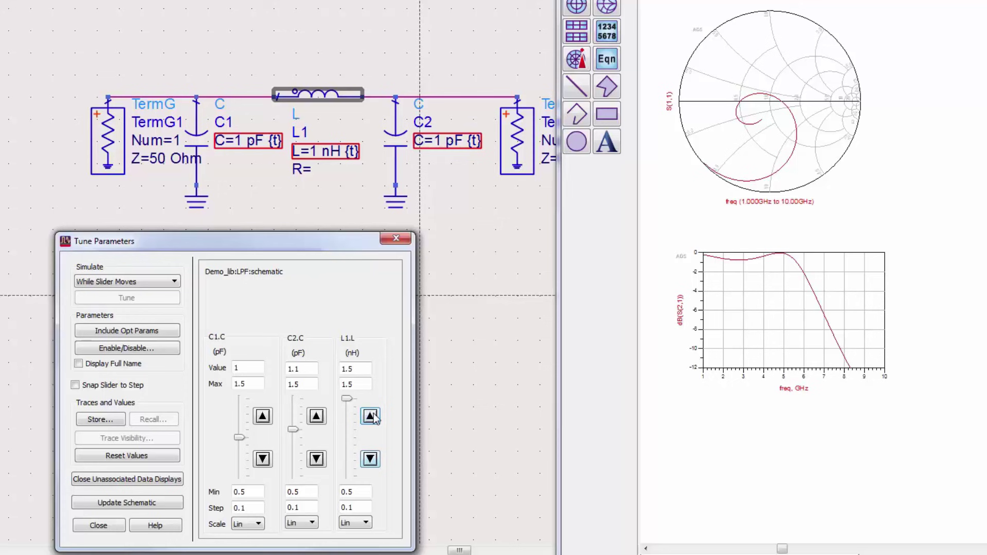
pyautogui.click(370, 459)
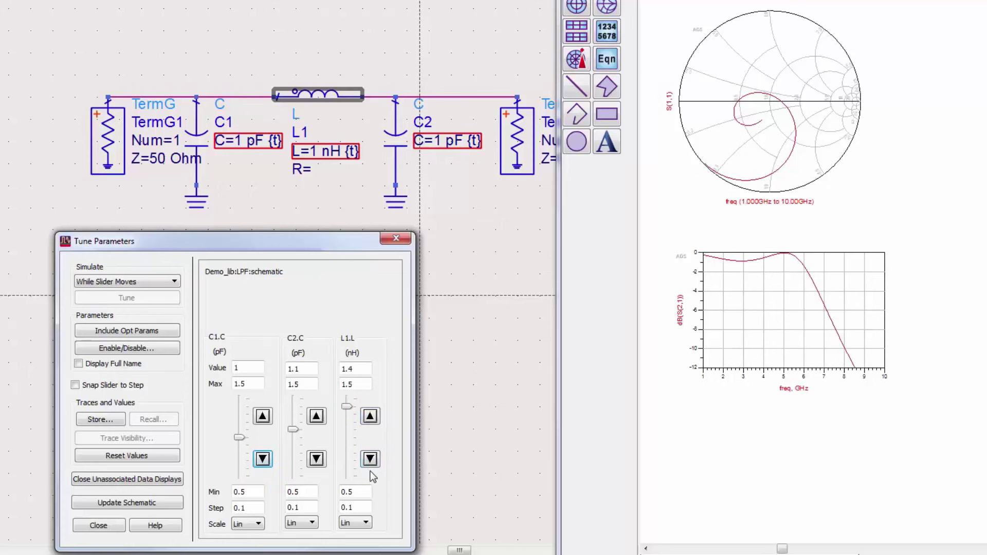
pyautogui.click(371, 460)
pyautogui.click(370, 459)
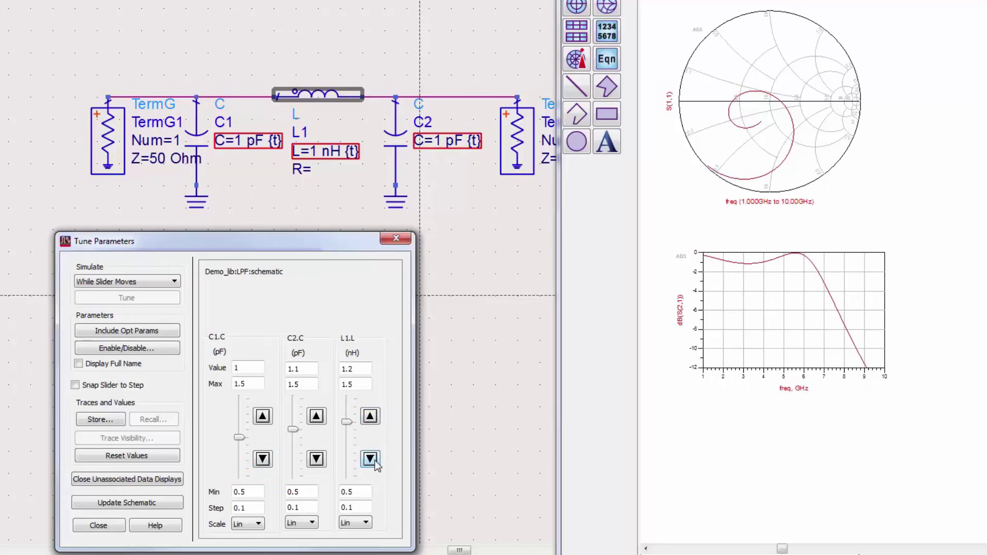
# End tuning without updating the schematic, then close the hpeesofsim window.
pyautogui.click(397, 238)
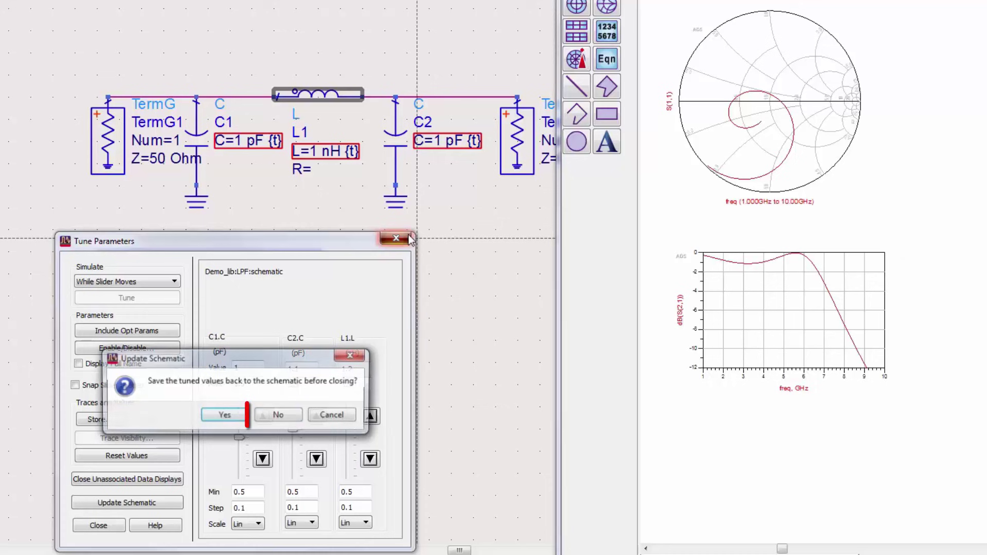
pyautogui.click(278, 415)
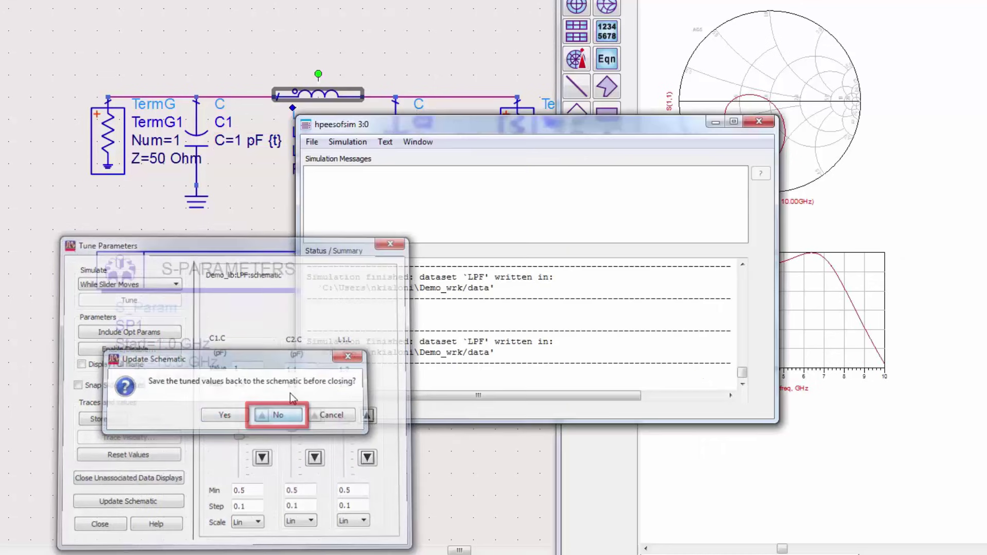
pyautogui.click(759, 122)
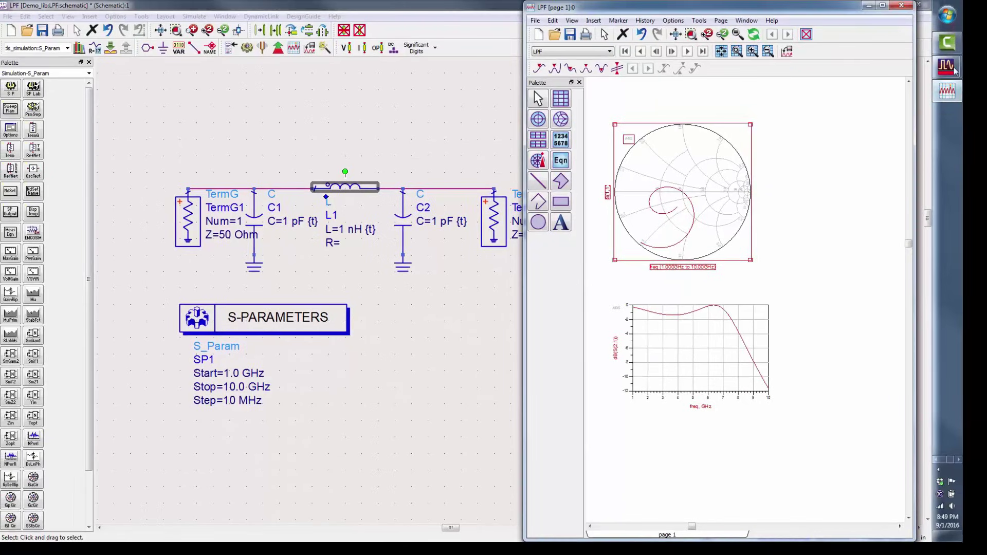
# Bring the ADS main window forward and expand the LPF cell in Folder View.
pyautogui.moveTo(946, 66)
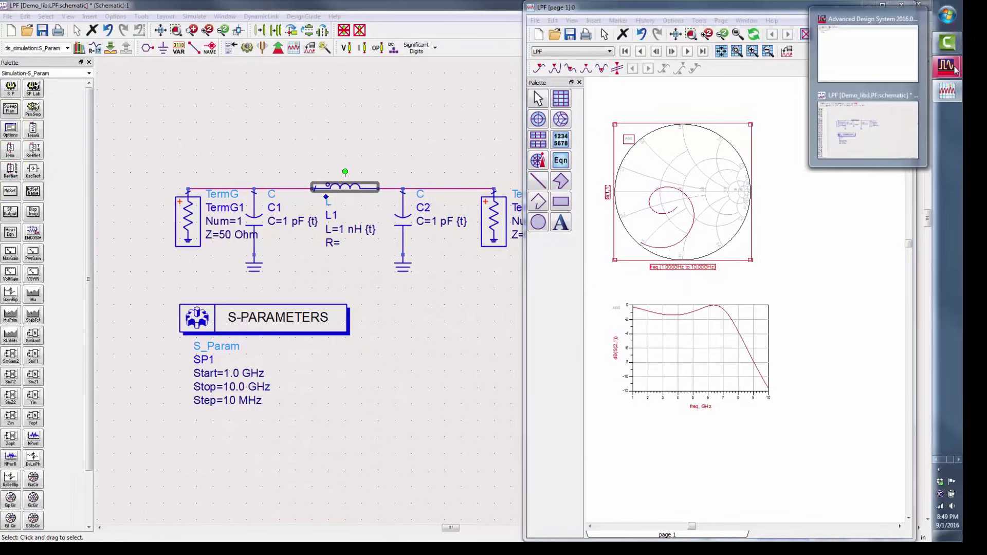
pyautogui.click(863, 76)
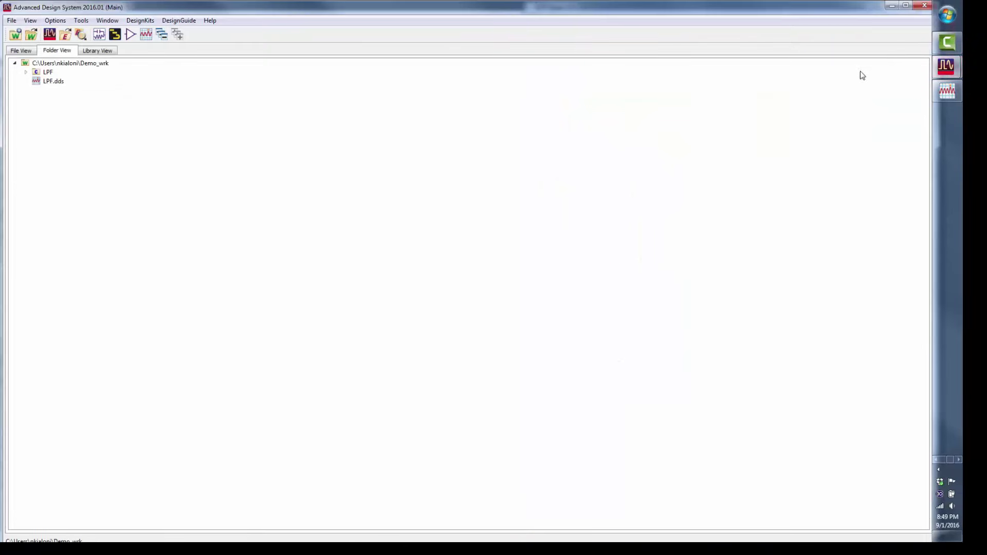
pyautogui.click(26, 71)
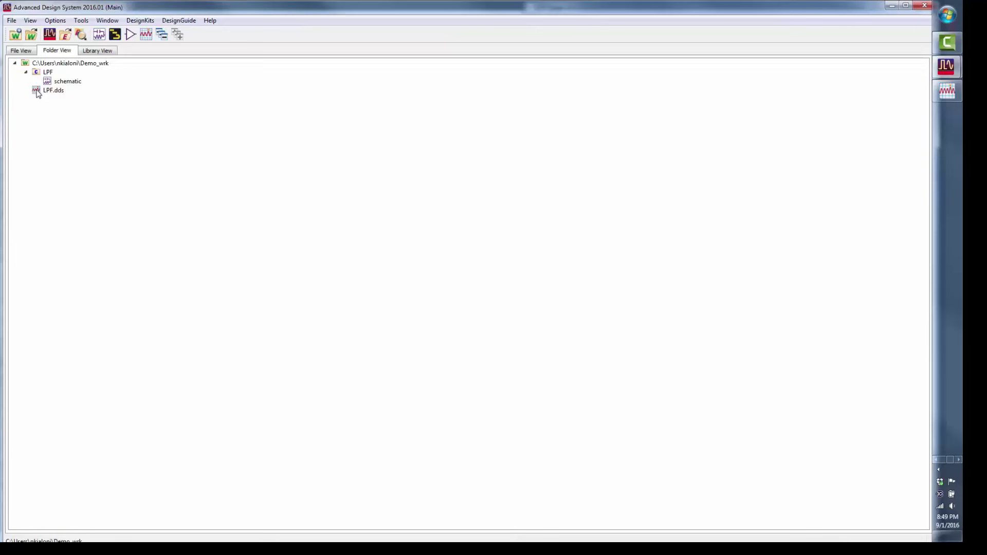